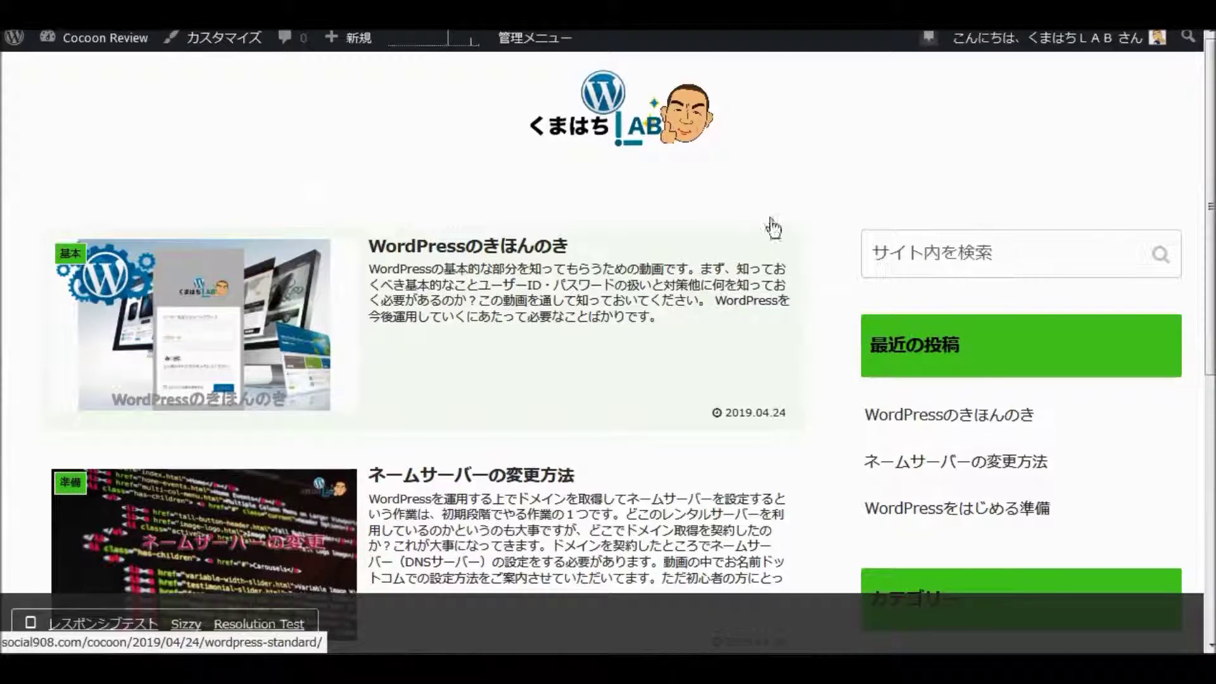
- Look over the blog's front page, from the post list down to the footer
{"action": "scroll", "coordinate": [806, 231], "scroll_direction": "down", "scroll_amount": 6}
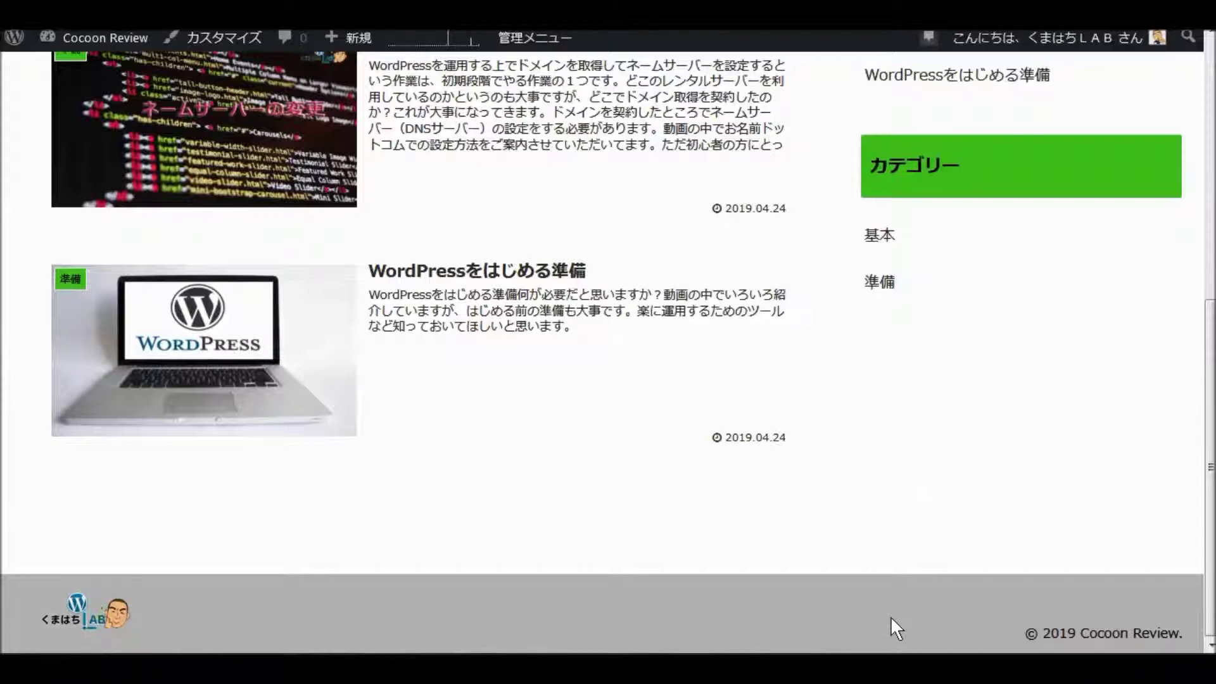
{"action": "scroll", "coordinate": [692, 516], "scroll_direction": "up", "scroll_amount": 7}
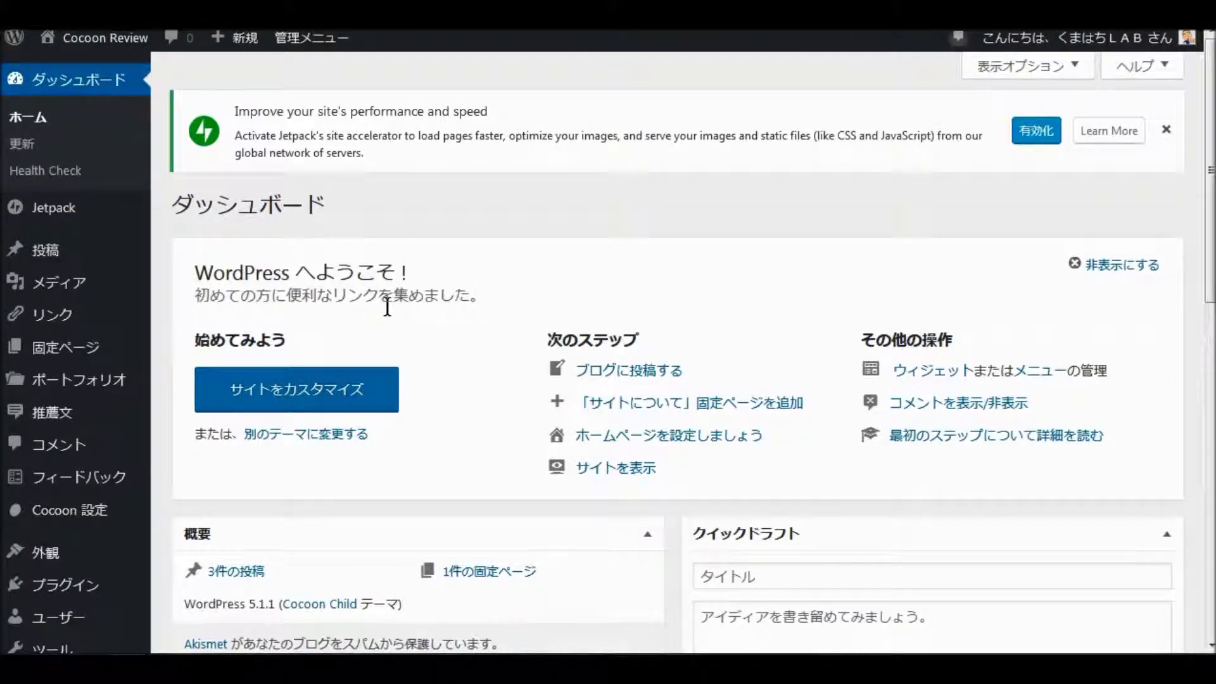
- Open the Cocoon 設定 page from the WordPress dashboard
{"action": "scroll", "coordinate": [399, 316], "scroll_direction": "down", "scroll_amount": 1}
{"action": "scroll", "coordinate": [399, 315], "scroll_direction": "down", "scroll_amount": 1}
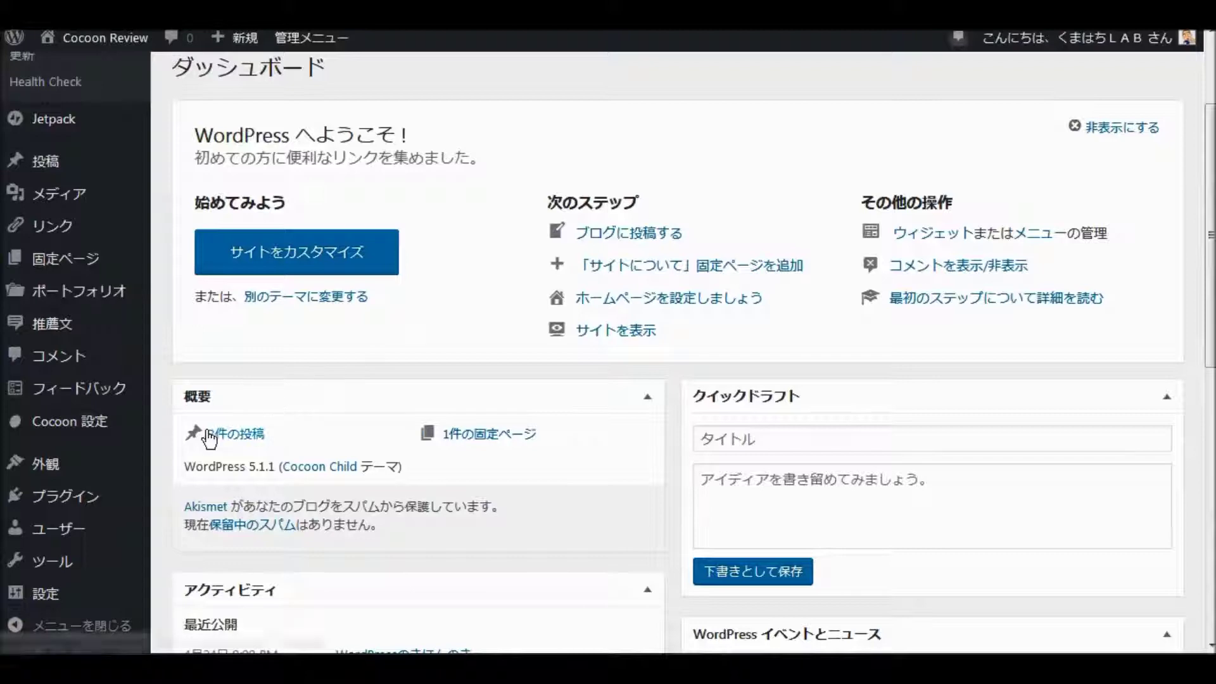
{"action": "mouse_move", "coordinate": [90, 435]}
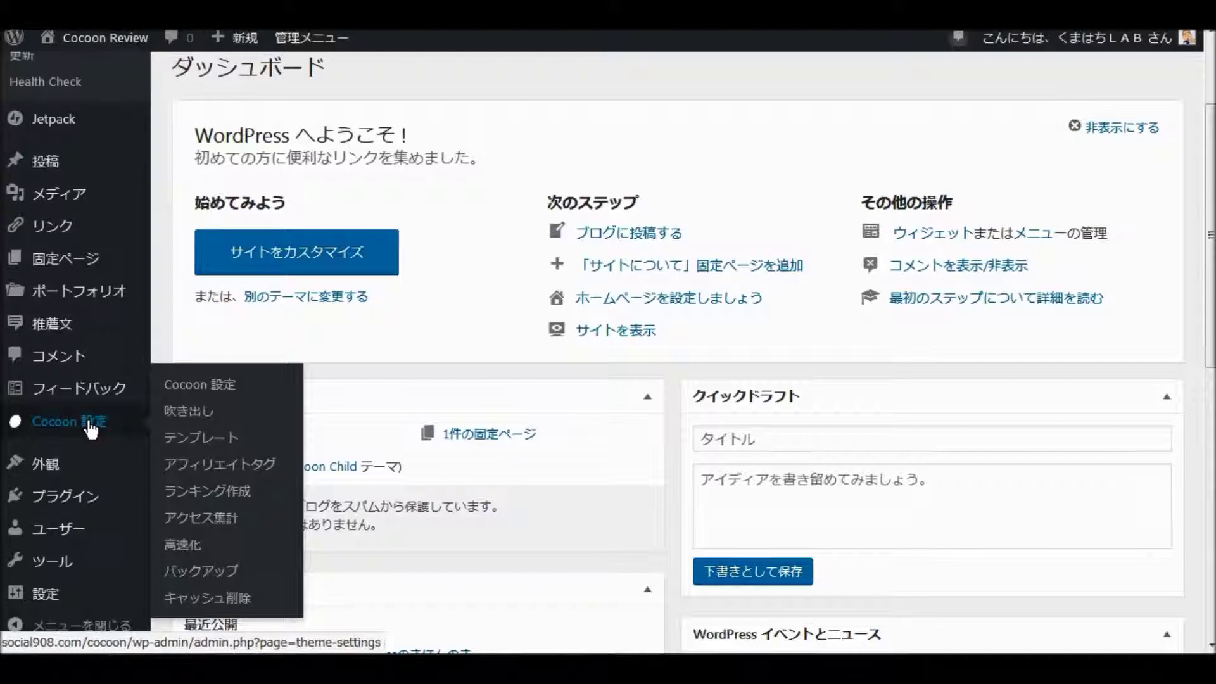
{"action": "left_click", "coordinate": [89, 423]}
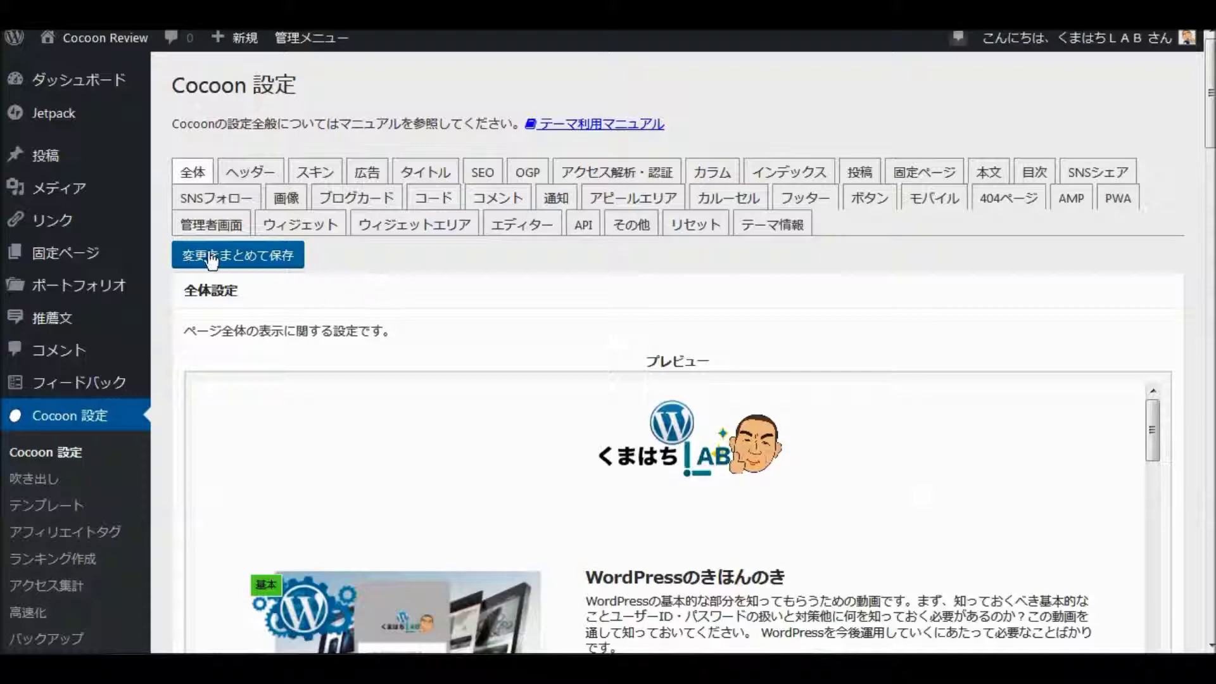
- Examine the 全体 settings, including the key colours, site font, background, link colours, sidebar position, thumbnail display and date format
{"action": "scroll", "coordinate": [168, 337], "scroll_direction": "down", "scroll_amount": 4}
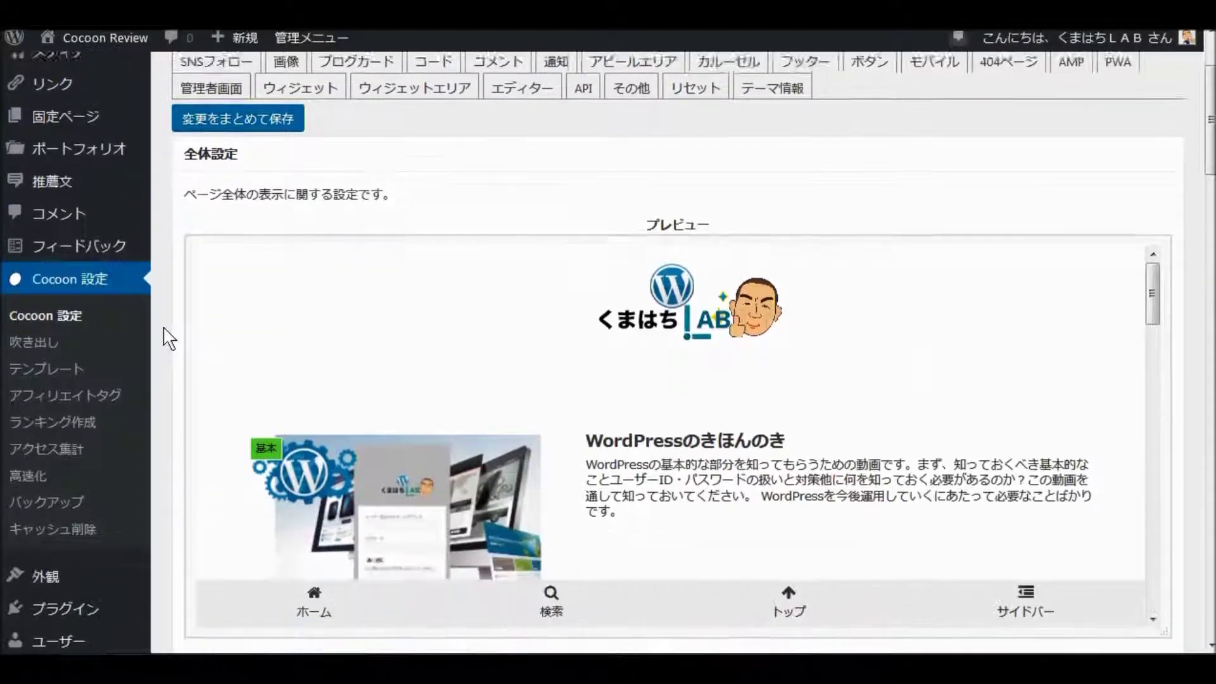
{"action": "scroll", "coordinate": [170, 339], "scroll_direction": "down", "scroll_amount": 2}
{"action": "scroll", "coordinate": [170, 338], "scroll_direction": "down", "scroll_amount": 1}
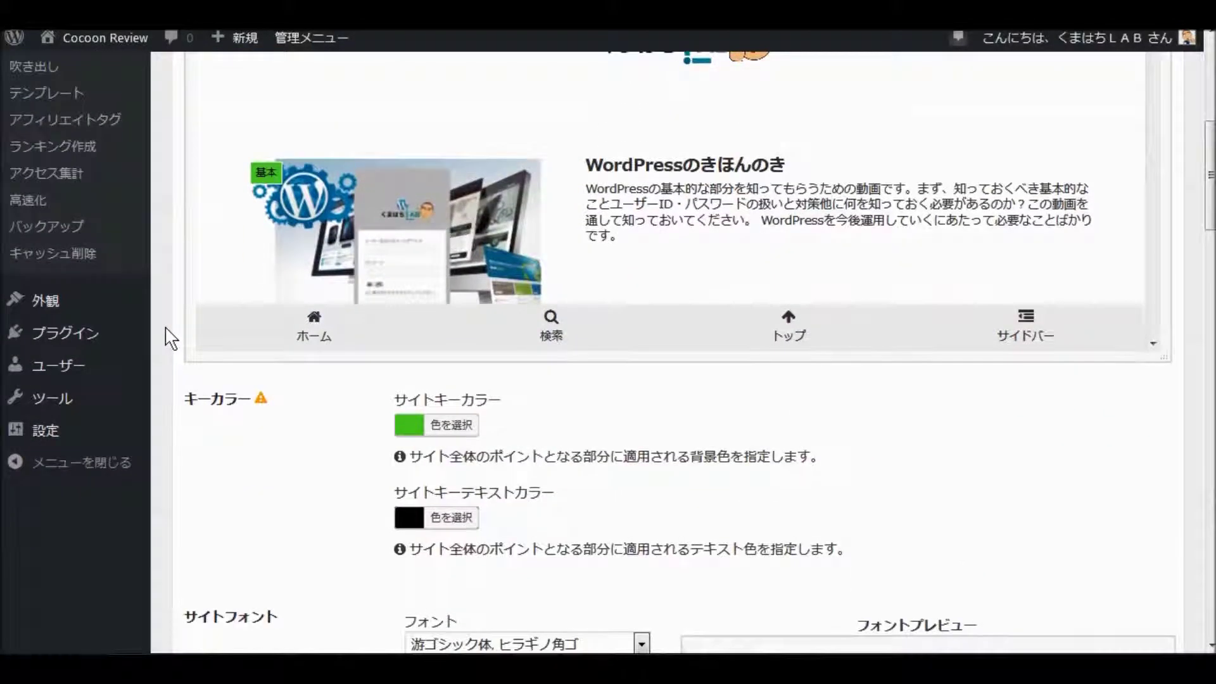
{"action": "scroll", "coordinate": [170, 339], "scroll_direction": "down", "scroll_amount": 3}
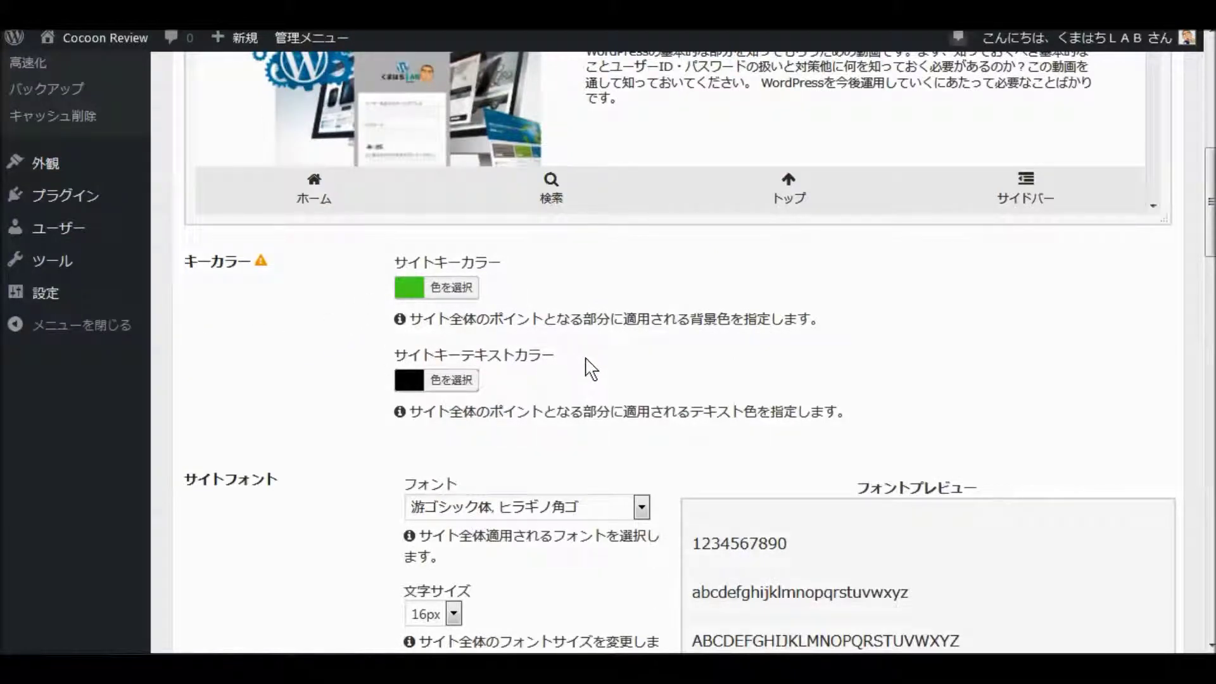
{"action": "scroll", "coordinate": [586, 367], "scroll_direction": "down", "scroll_amount": 2}
{"action": "scroll", "coordinate": [591, 369], "scroll_direction": "down", "scroll_amount": 4}
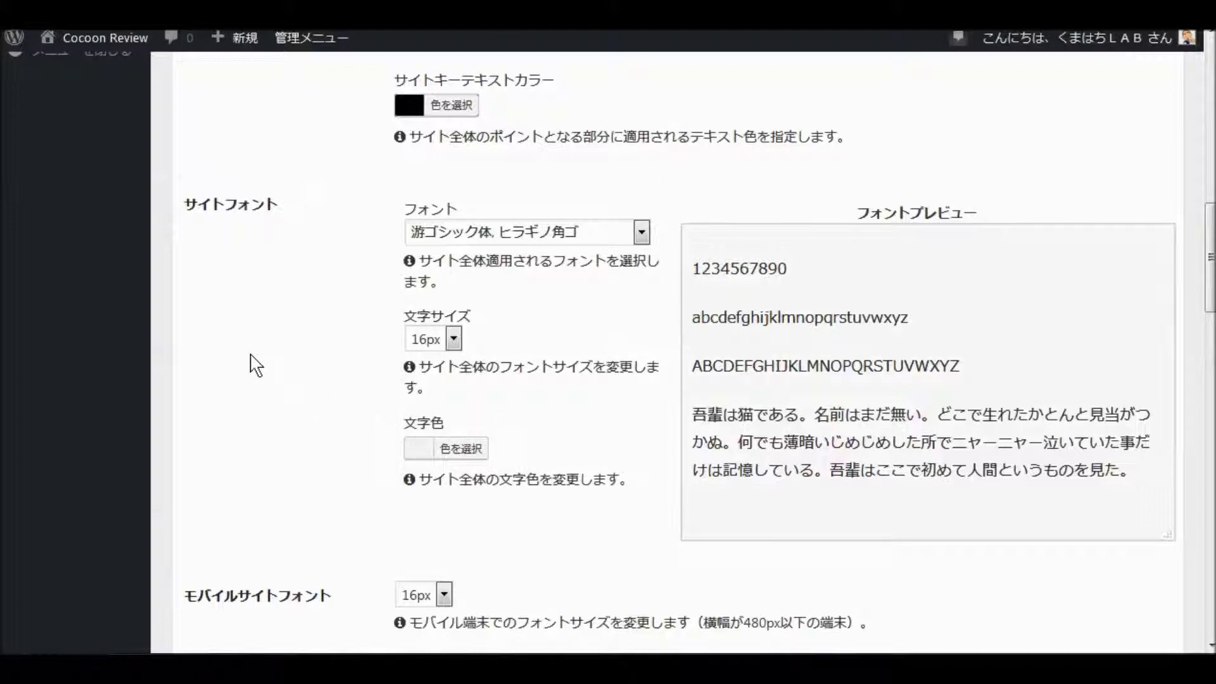
{"action": "scroll", "coordinate": [307, 367], "scroll_direction": "down", "scroll_amount": 5}
{"action": "scroll", "coordinate": [313, 371], "scroll_direction": "down", "scroll_amount": 2}
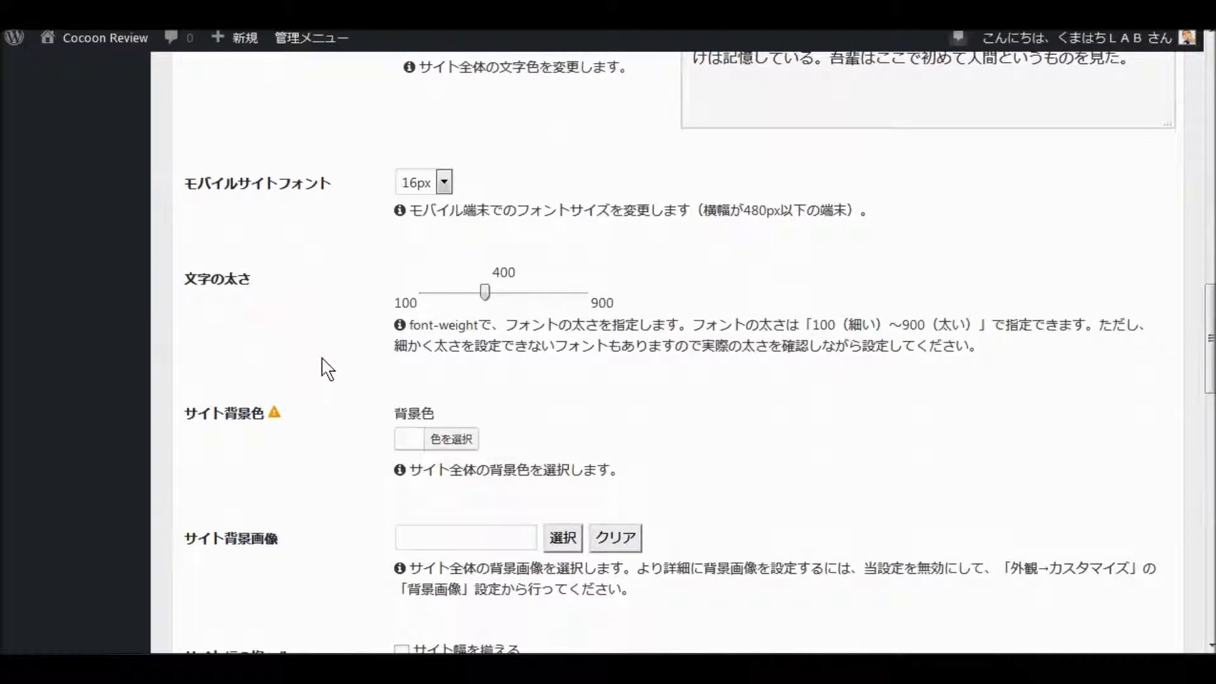
{"action": "scroll", "coordinate": [320, 366], "scroll_direction": "down", "scroll_amount": 2}
{"action": "scroll", "coordinate": [321, 367], "scroll_direction": "down", "scroll_amount": 6}
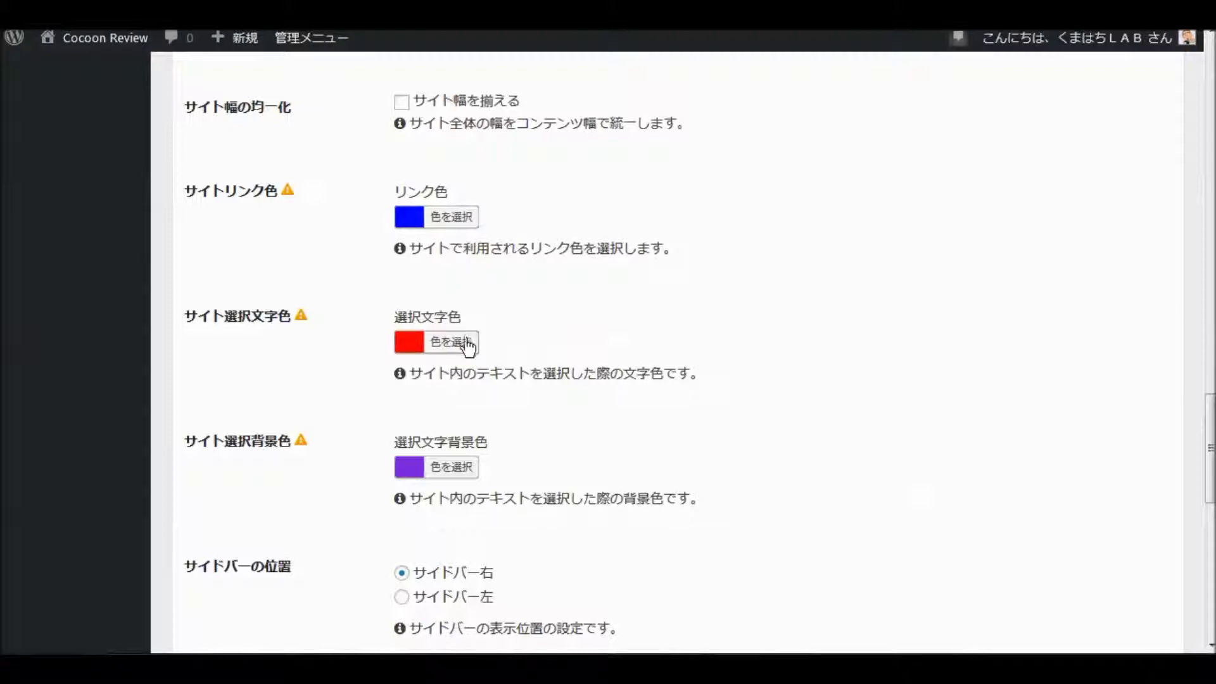
{"action": "scroll", "coordinate": [589, 290], "scroll_direction": "down", "scroll_amount": 4}
{"action": "scroll", "coordinate": [589, 291], "scroll_direction": "down", "scroll_amount": 6}
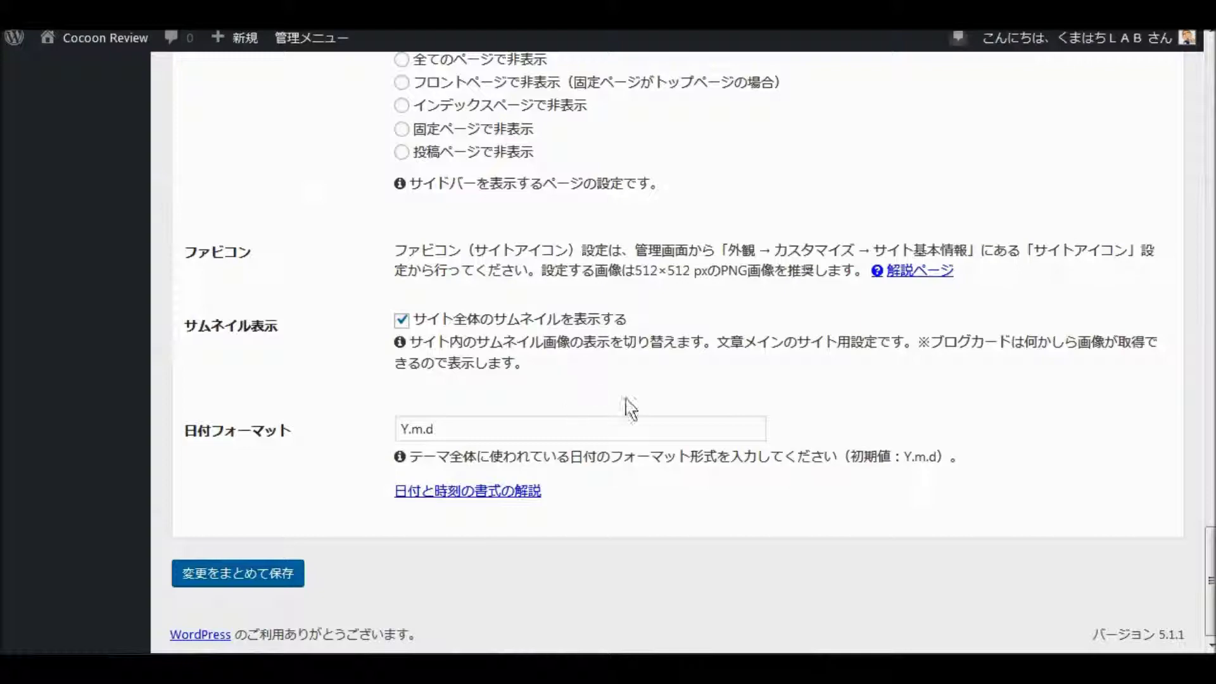
{"action": "scroll", "coordinate": [624, 359], "scroll_direction": "up", "scroll_amount": 13}
{"action": "scroll", "coordinate": [620, 352], "scroll_direction": "up", "scroll_amount": 12}
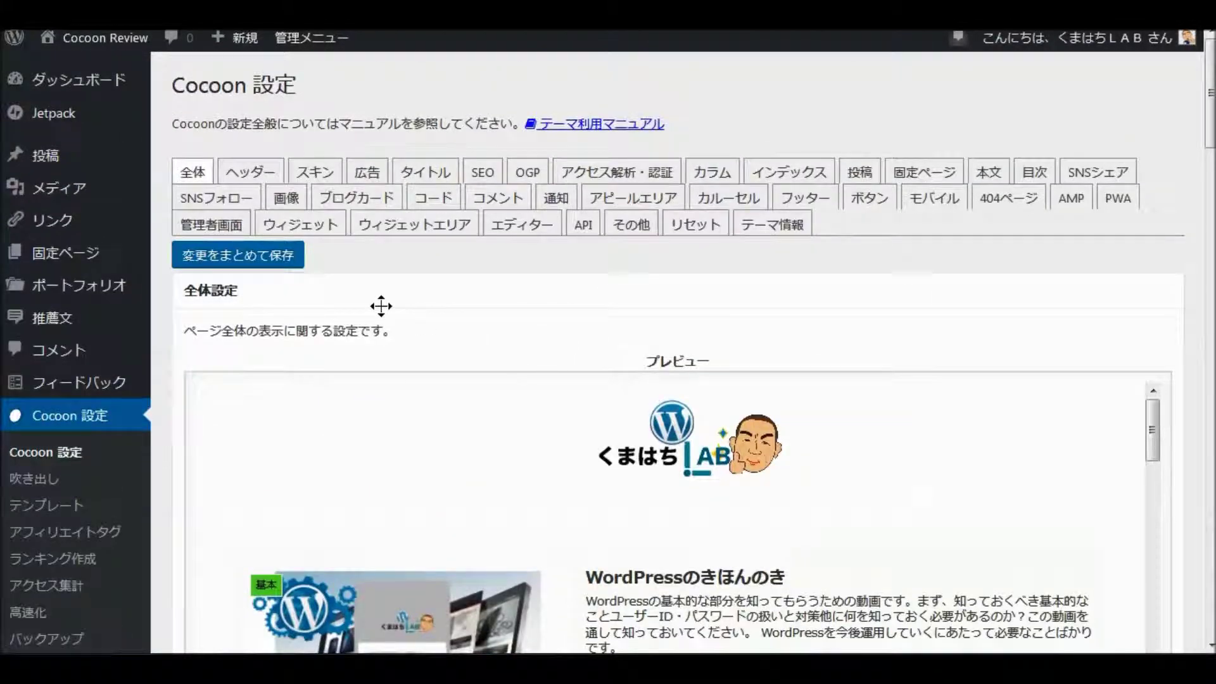
- Open the ヘッダー settings and review the header layout options, height, logo, colours and global navigation menu widths
{"action": "left_click", "coordinate": [238, 177]}
{"action": "scroll", "coordinate": [538, 325], "scroll_direction": "down", "scroll_amount": 5}
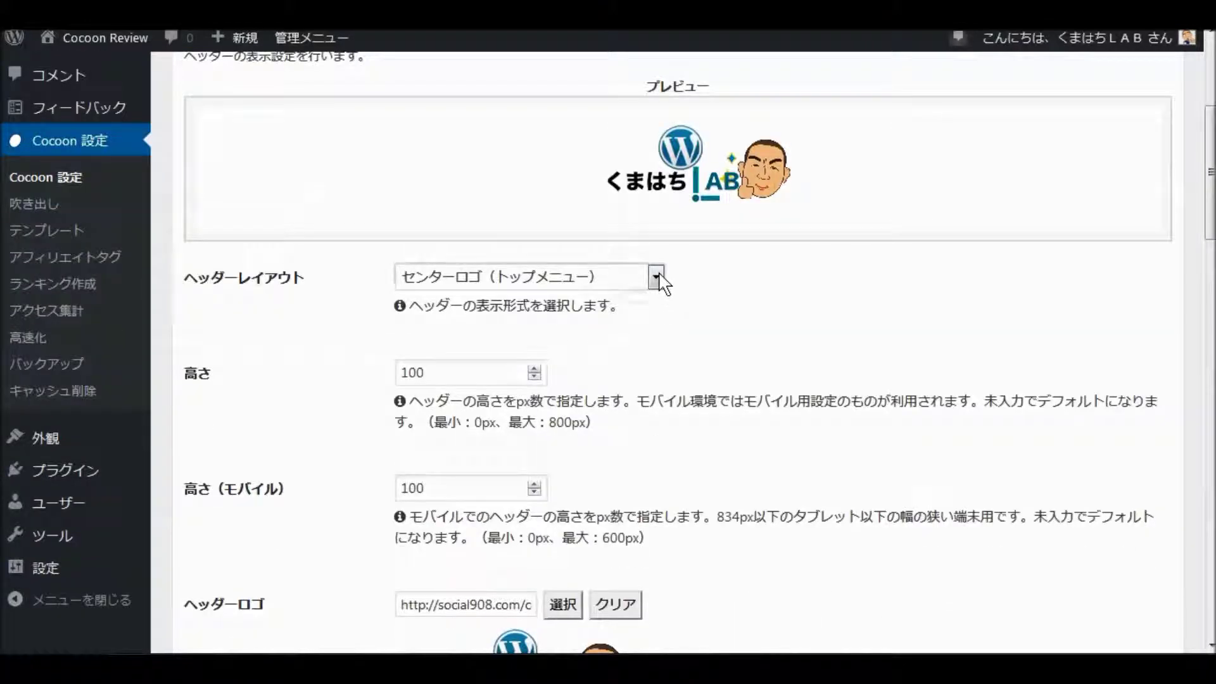
{"action": "left_click", "coordinate": [656, 277]}
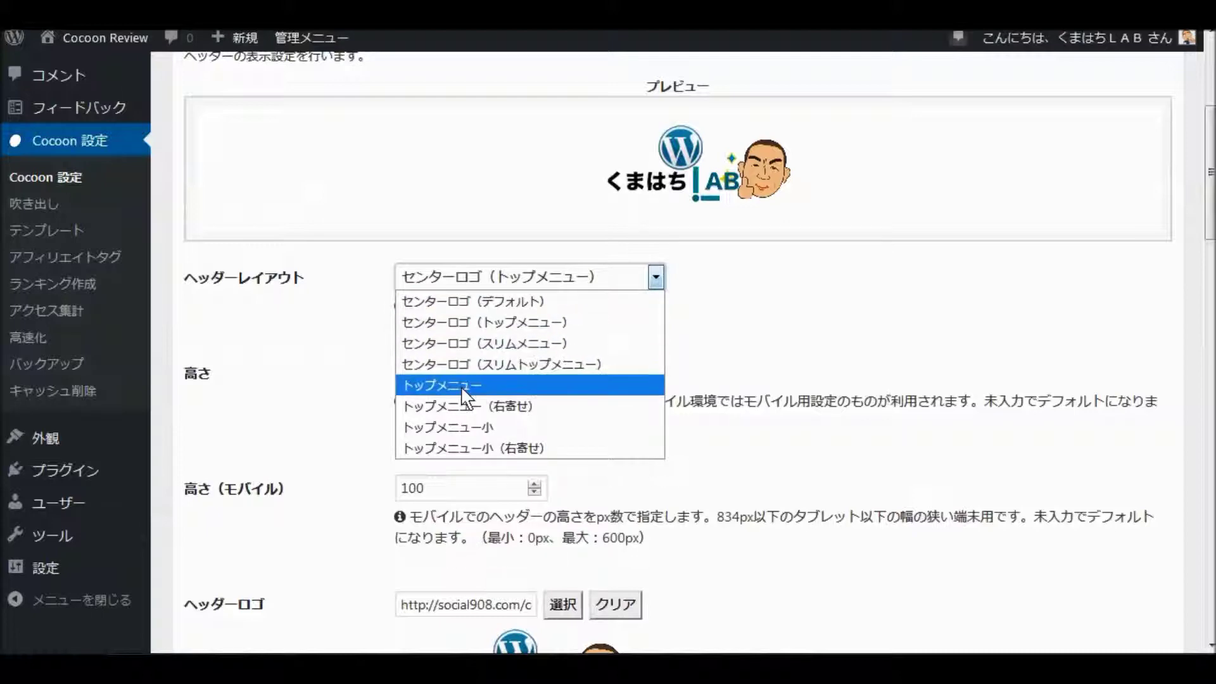
{"action": "left_click", "coordinate": [785, 305]}
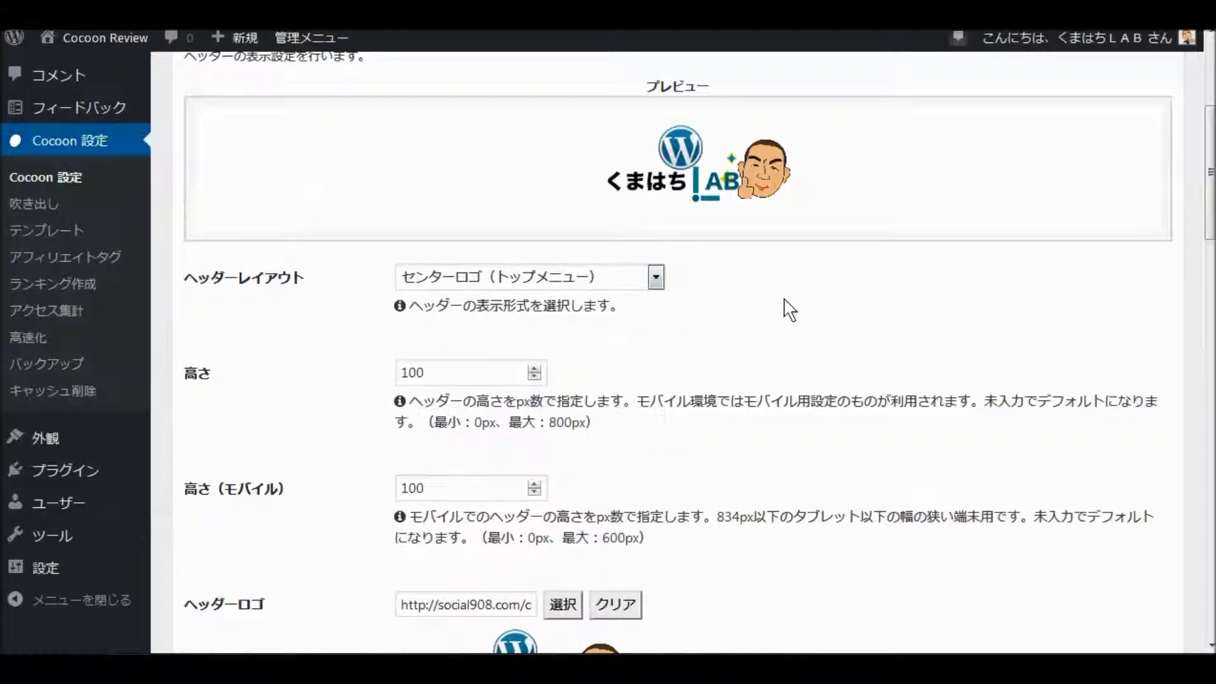
{"action": "scroll", "coordinate": [760, 358], "scroll_direction": "down", "scroll_amount": 2}
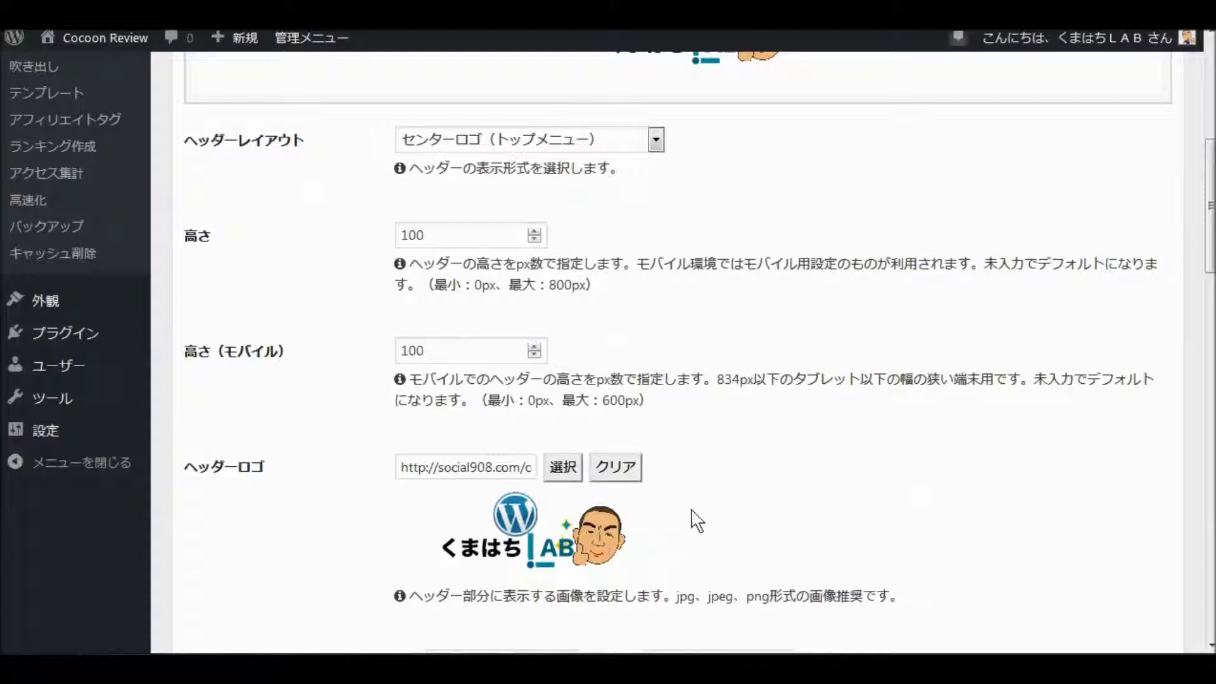
{"action": "scroll", "coordinate": [735, 500], "scroll_direction": "down", "scroll_amount": 6}
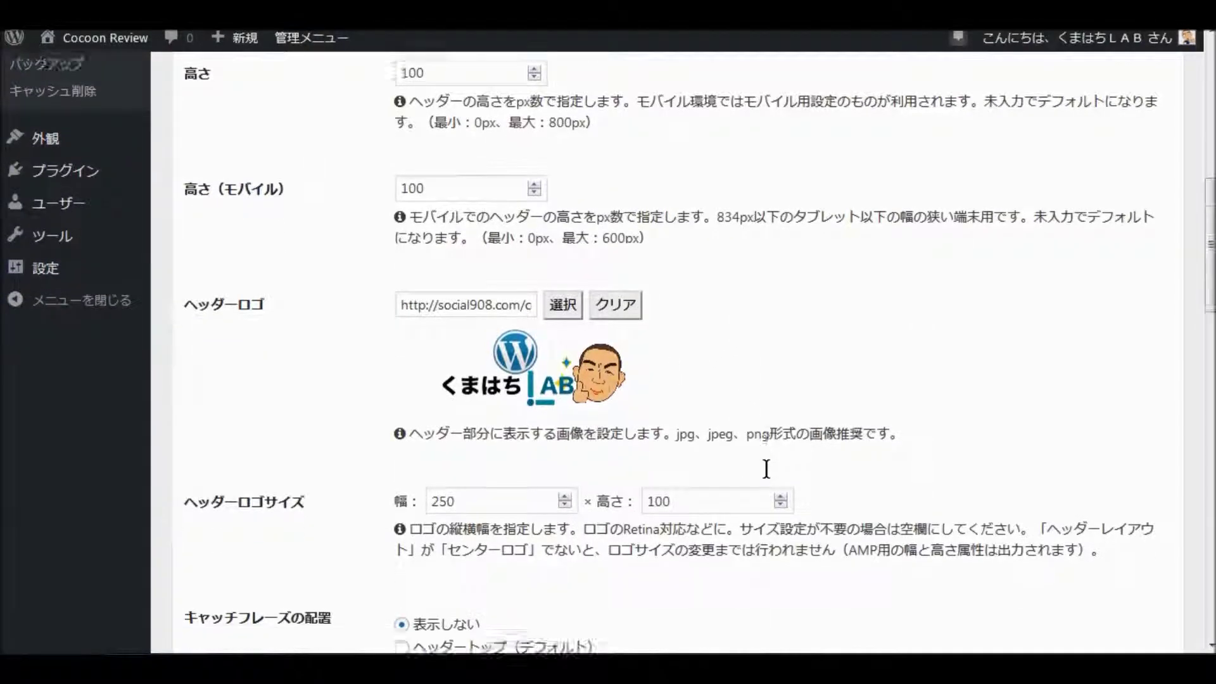
{"action": "scroll", "coordinate": [771, 478], "scroll_direction": "down", "scroll_amount": 9}
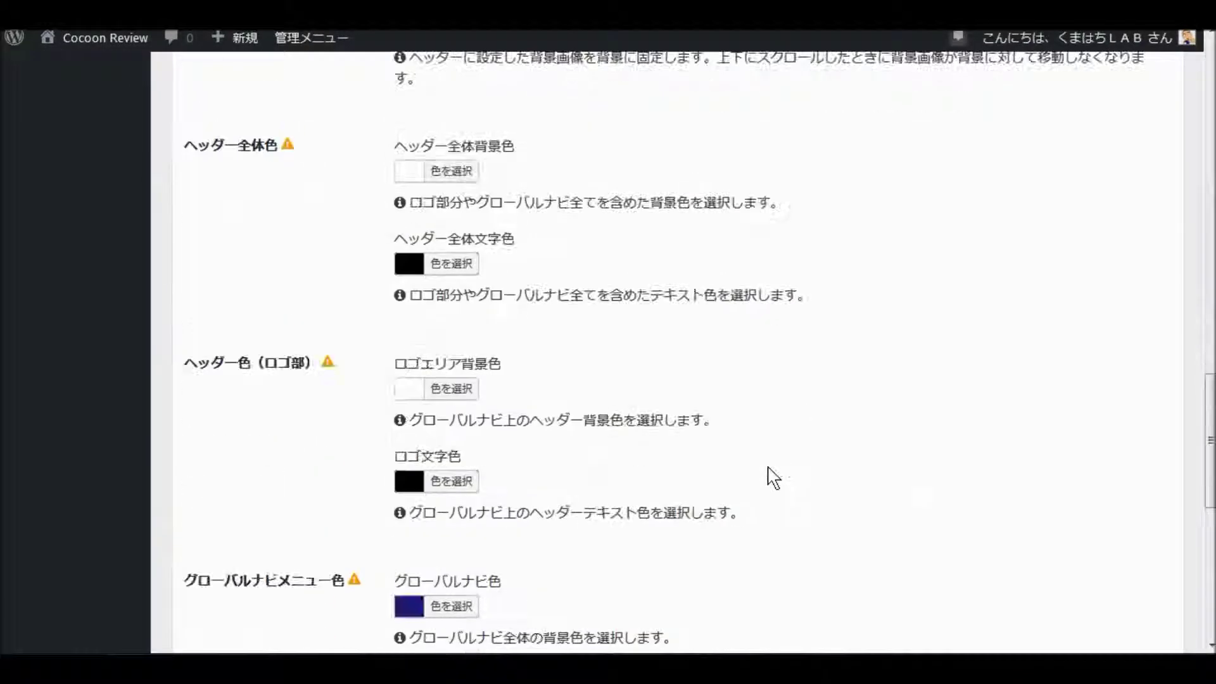
{"action": "scroll", "coordinate": [774, 475], "scroll_direction": "down", "scroll_amount": 8}
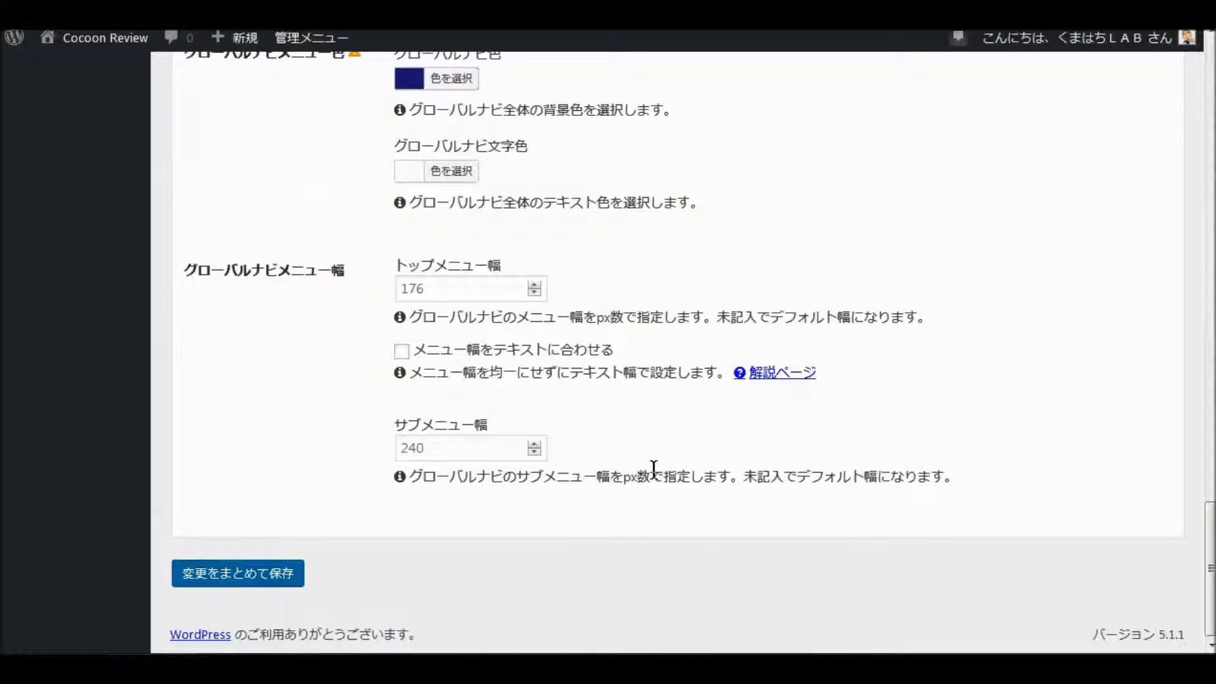
{"action": "scroll", "coordinate": [653, 472], "scroll_direction": "up", "scroll_amount": 20}
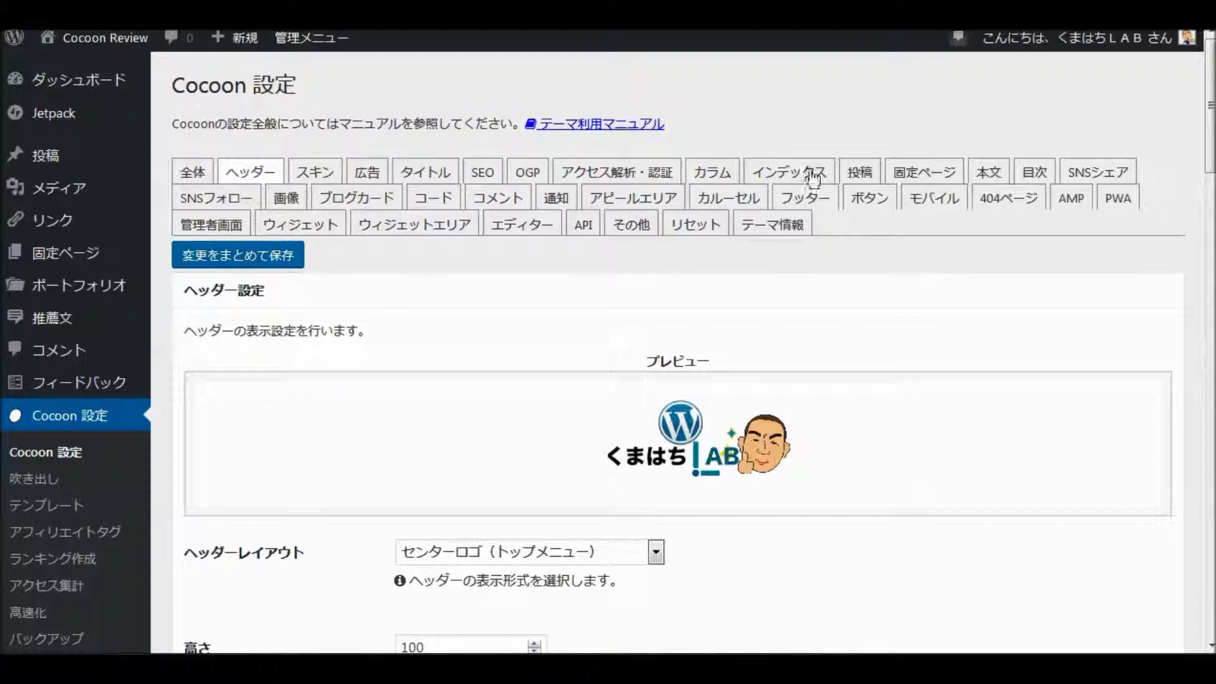
- Open the OGP settings and review the OGP tag, Facebook APP ID and Twitter card options
{"action": "left_click", "coordinate": [521, 180]}
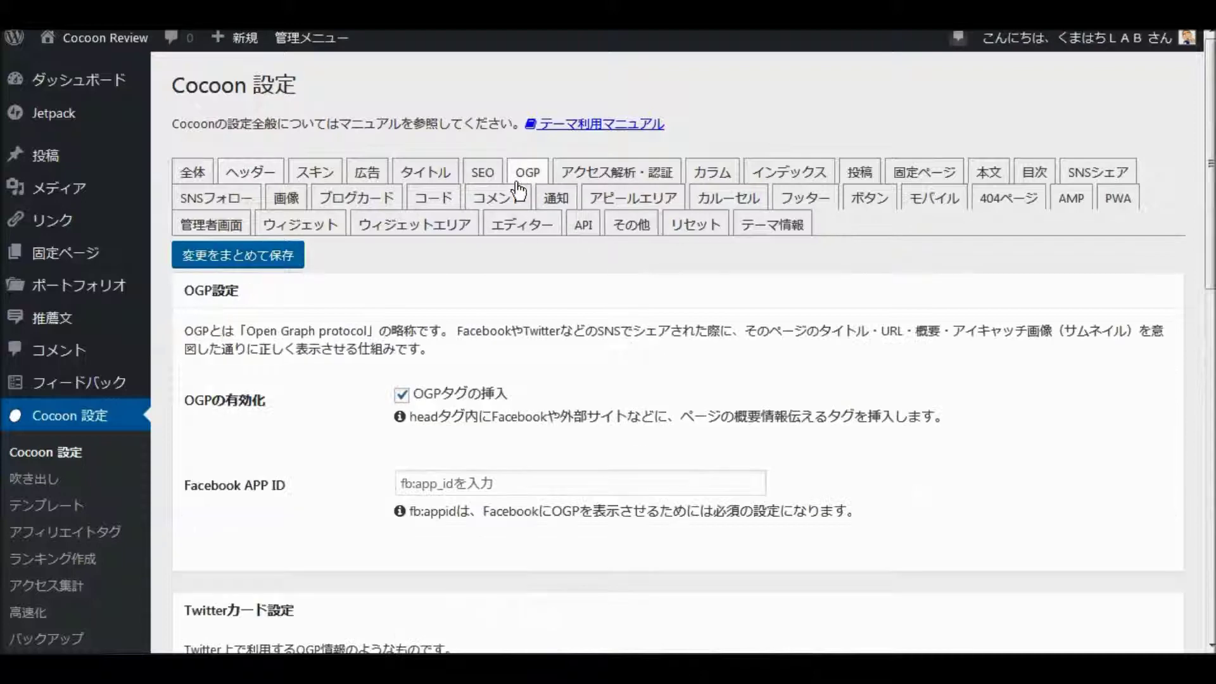
{"action": "middle_click", "coordinate": [629, 336]}
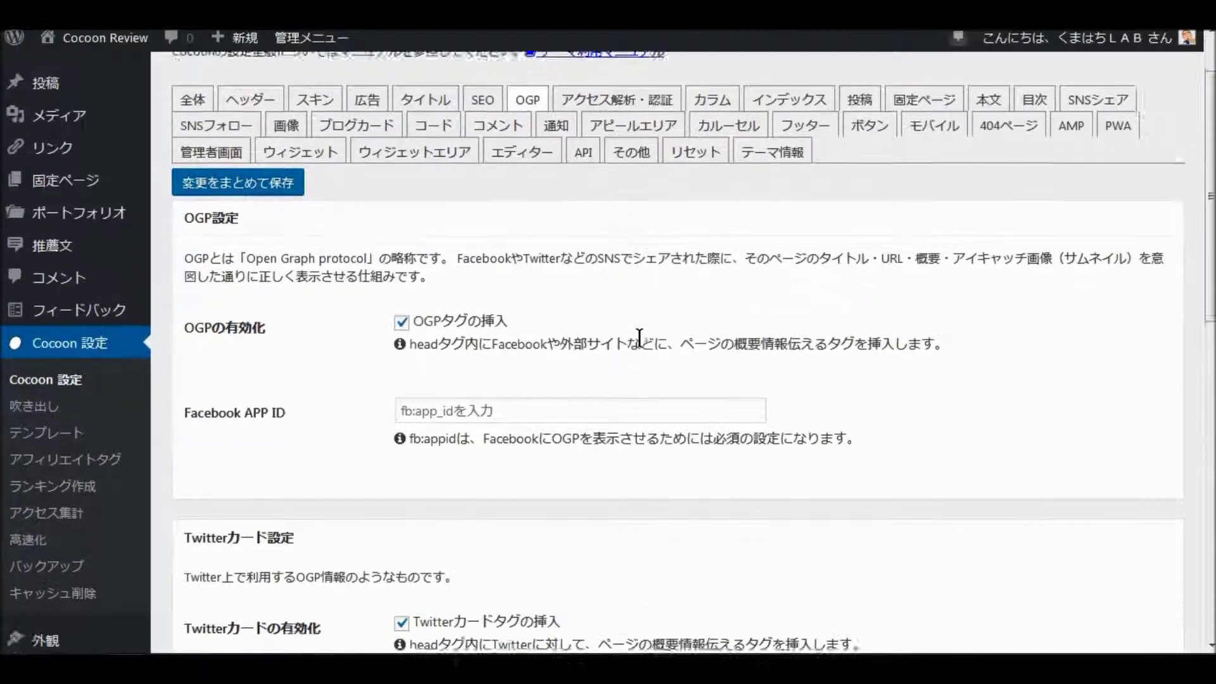
{"action": "middle_click", "coordinate": [639, 336]}
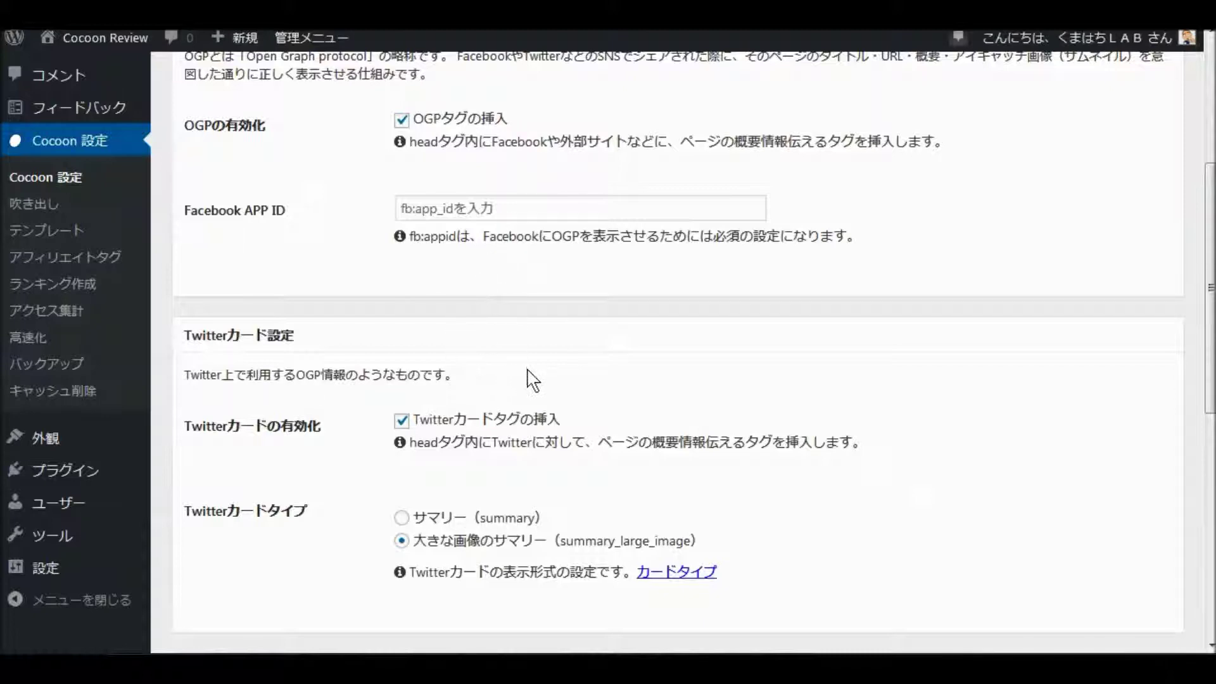
{"action": "scroll", "coordinate": [595, 368], "scroll_direction": "up", "scroll_amount": 4}
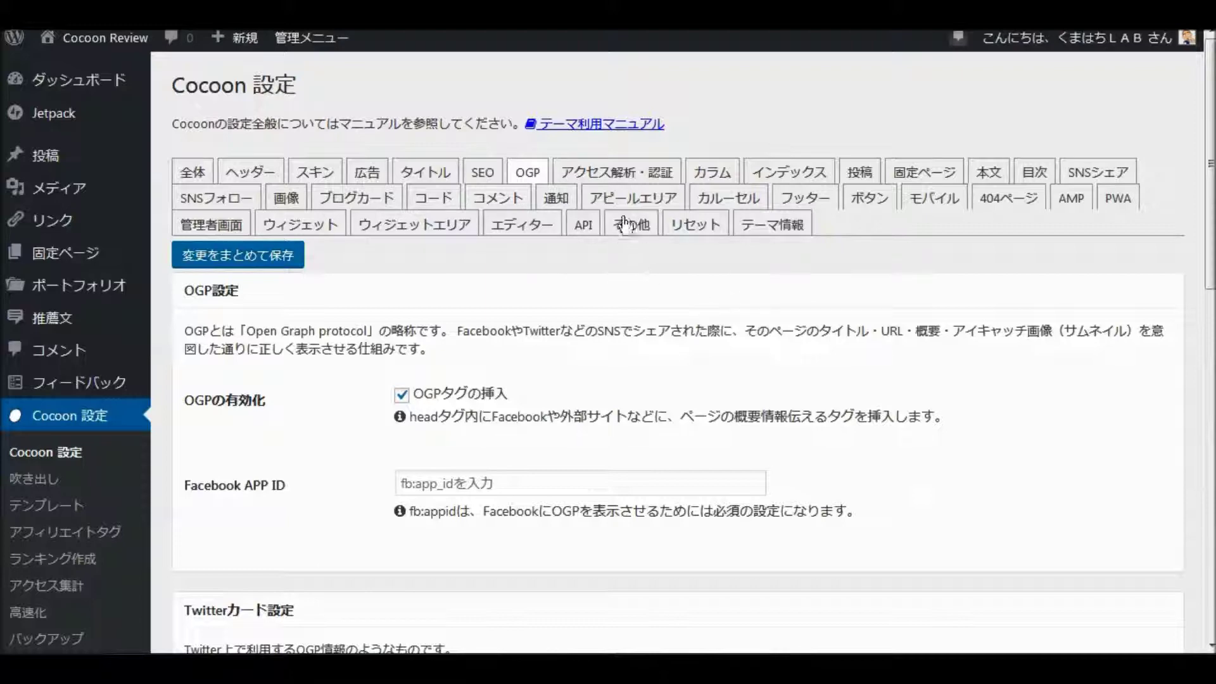
- Open the アクセス解析・認証 settings and review the Google Tag Manager, Analytics, Search Console and head, header and footer code fields
{"action": "left_click", "coordinate": [608, 177]}
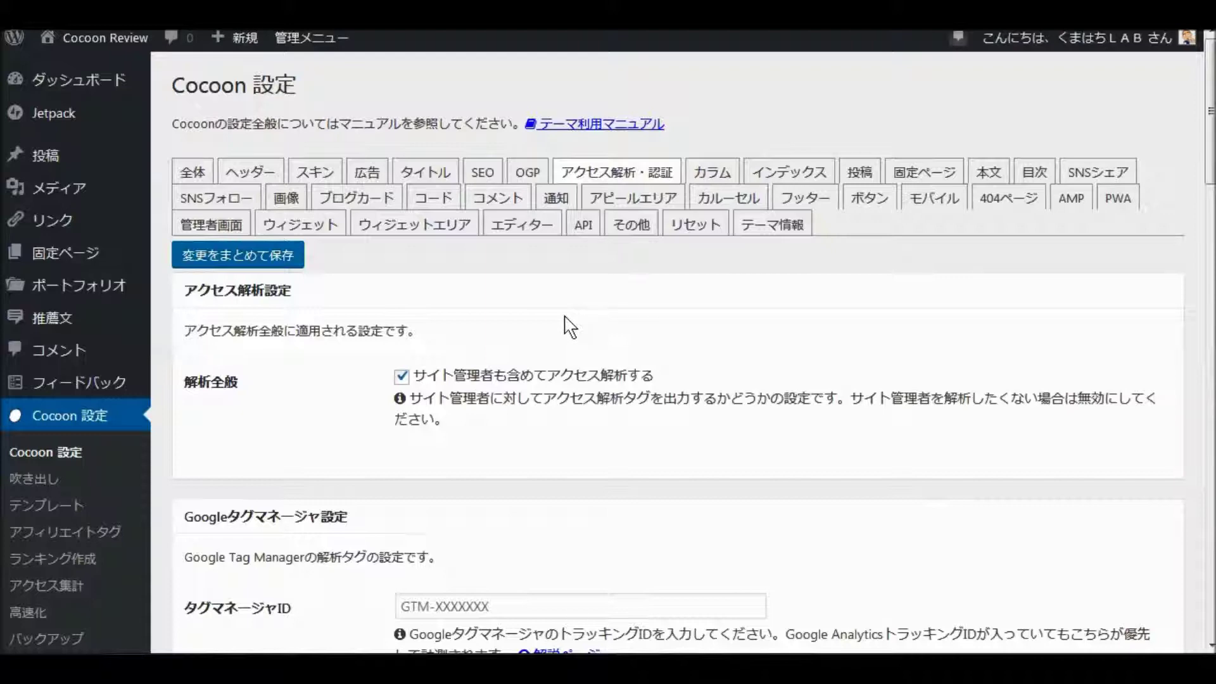
{"action": "scroll", "coordinate": [570, 326], "scroll_direction": "down", "scroll_amount": 2}
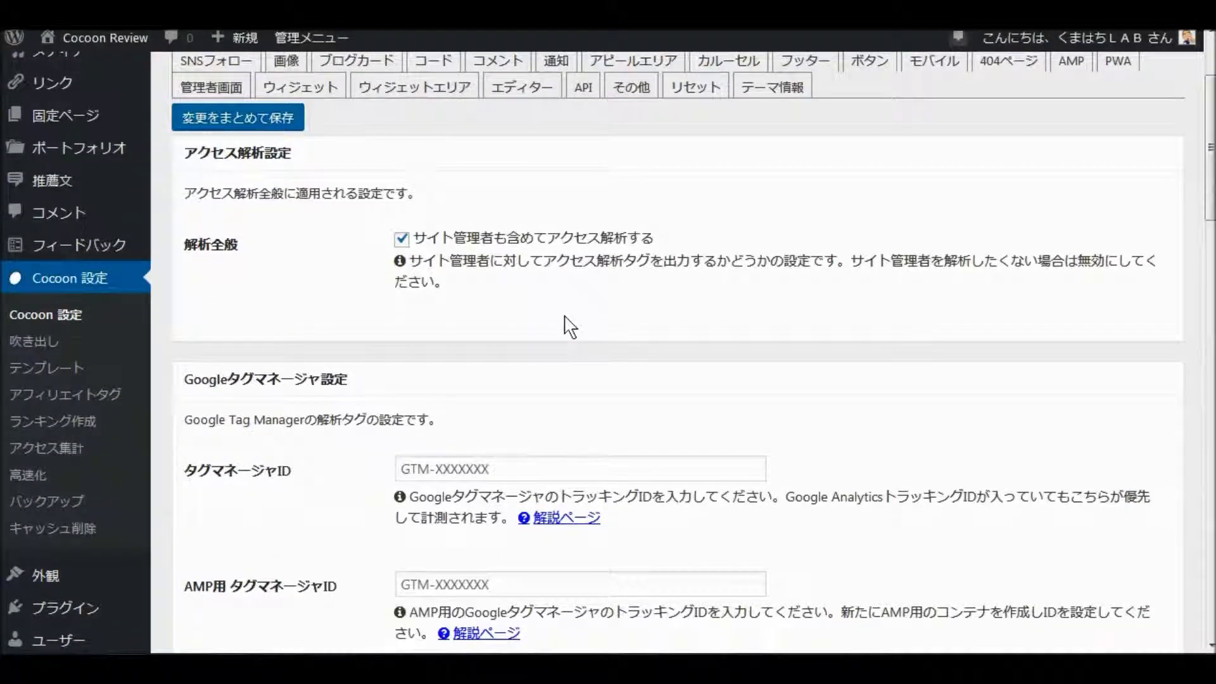
{"action": "scroll", "coordinate": [570, 326], "scroll_direction": "down", "scroll_amount": 2}
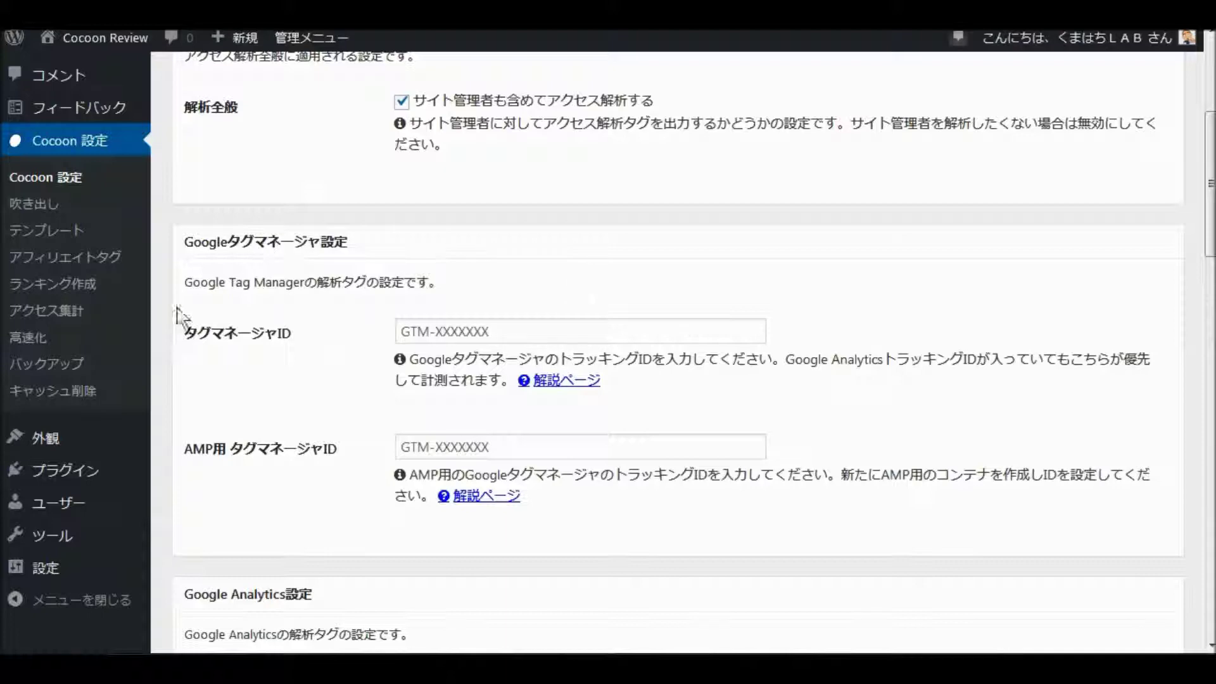
{"action": "scroll", "coordinate": [556, 388], "scroll_direction": "down", "scroll_amount": 2}
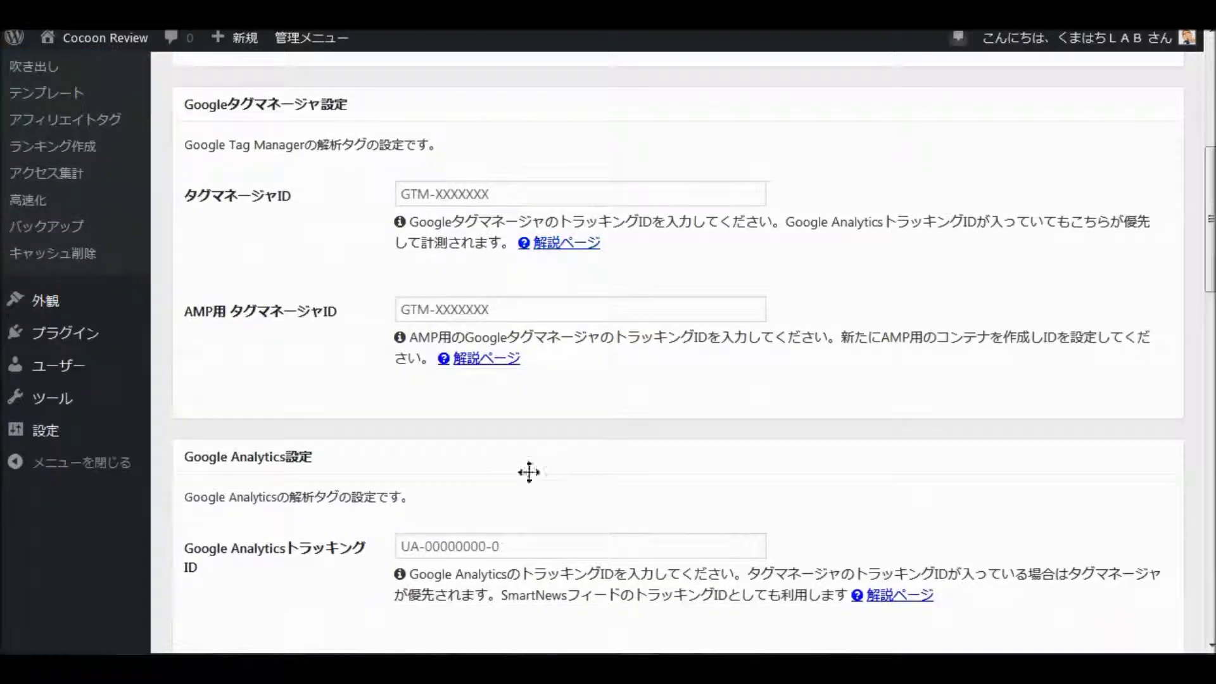
{"action": "scroll", "coordinate": [399, 505], "scroll_direction": "down", "scroll_amount": 8}
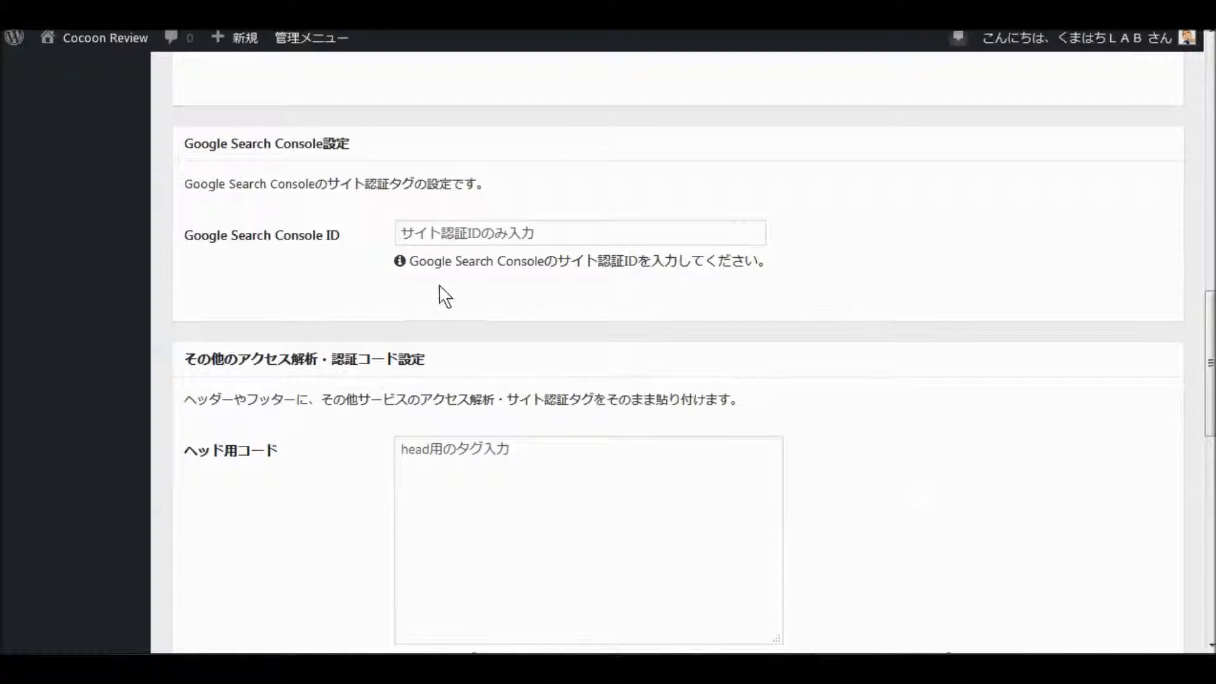
{"action": "scroll", "coordinate": [393, 320], "scroll_direction": "down", "scroll_amount": 10}
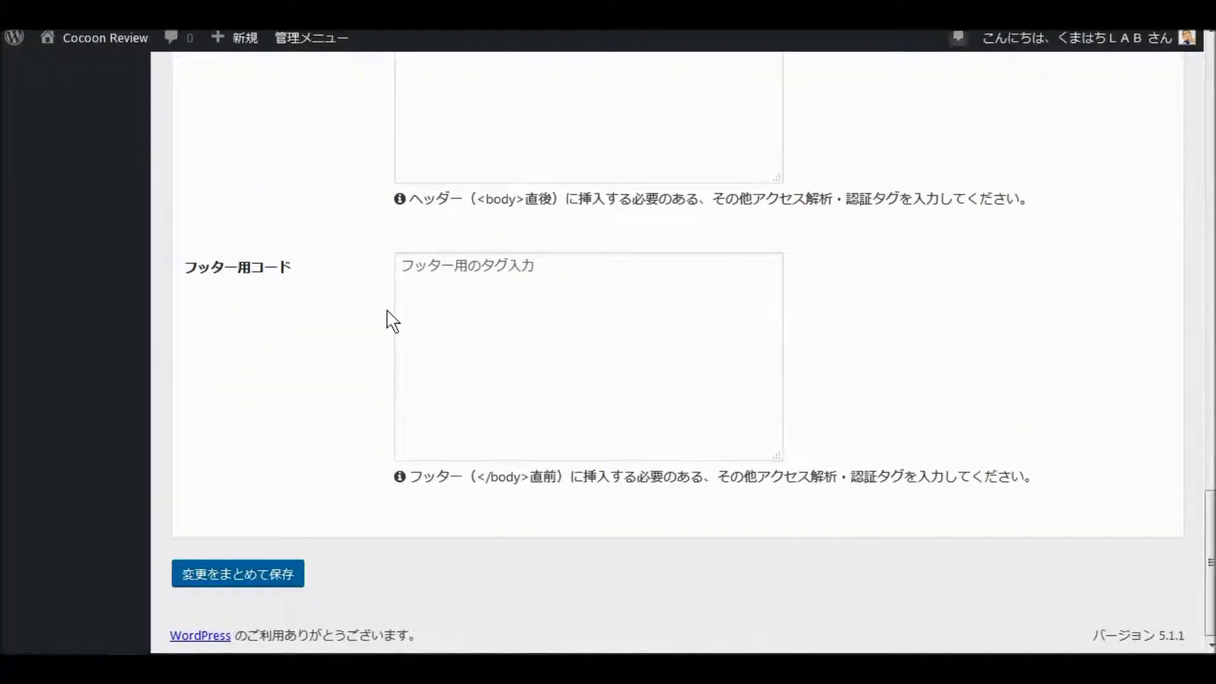
{"action": "scroll", "coordinate": [855, 358], "scroll_direction": "up", "scroll_amount": 15}
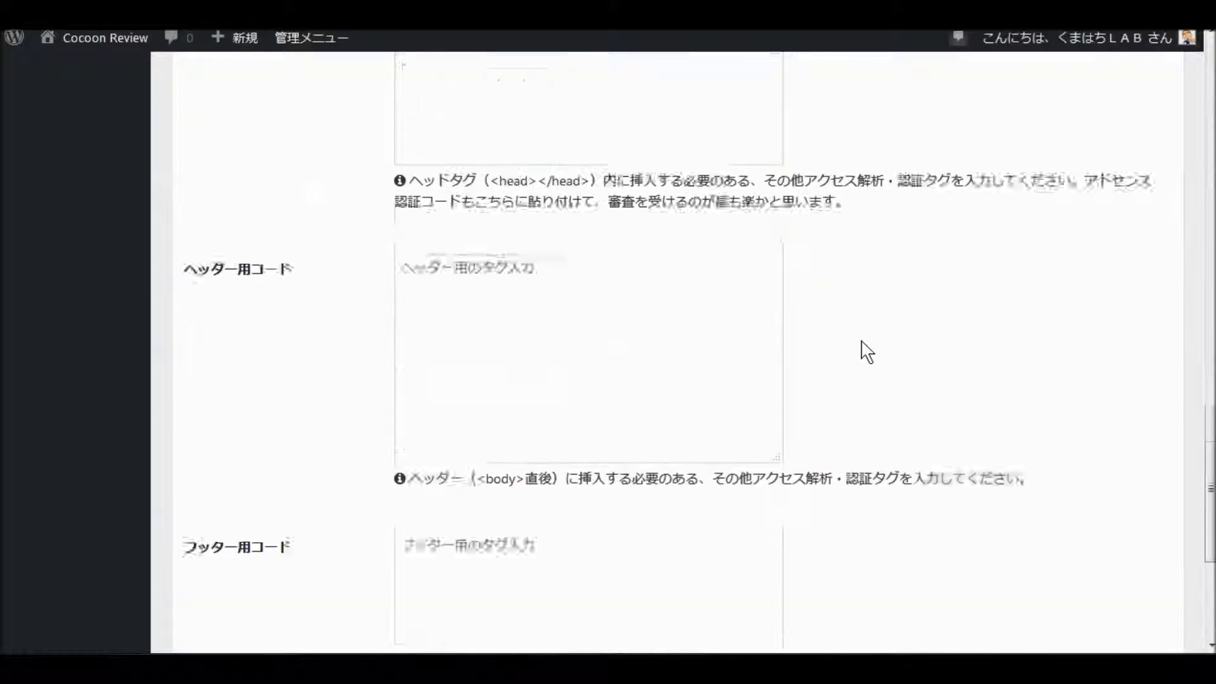
{"action": "scroll", "coordinate": [827, 342], "scroll_direction": "up", "scroll_amount": 3}
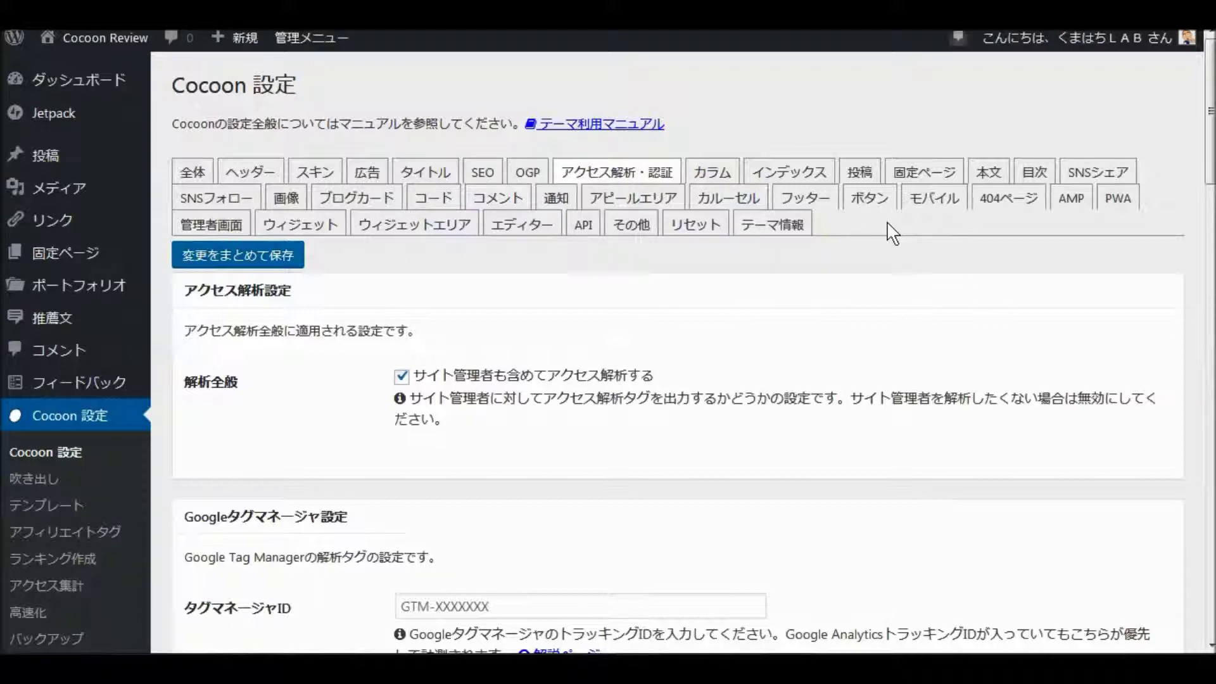
- Open the AMP settings and review the AMP activation, logo, image enlargement effect, size limit and excluded category options
{"action": "left_click", "coordinate": [1070, 201]}
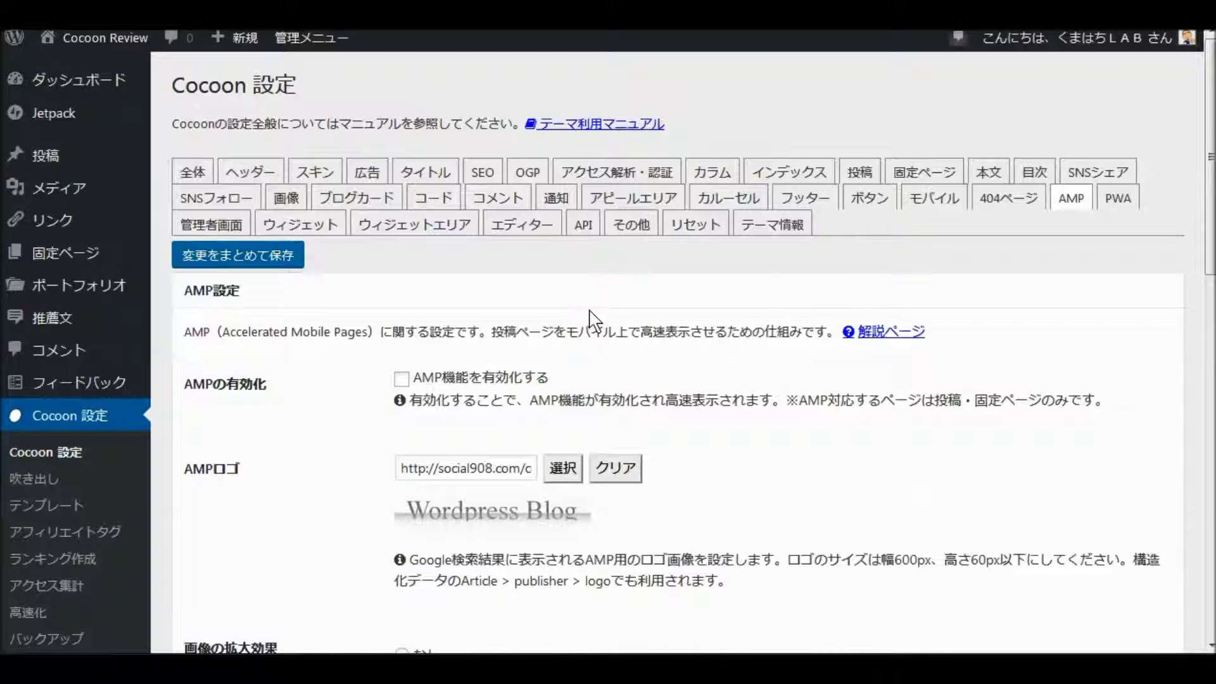
{"action": "scroll", "coordinate": [593, 320], "scroll_direction": "down", "scroll_amount": 2}
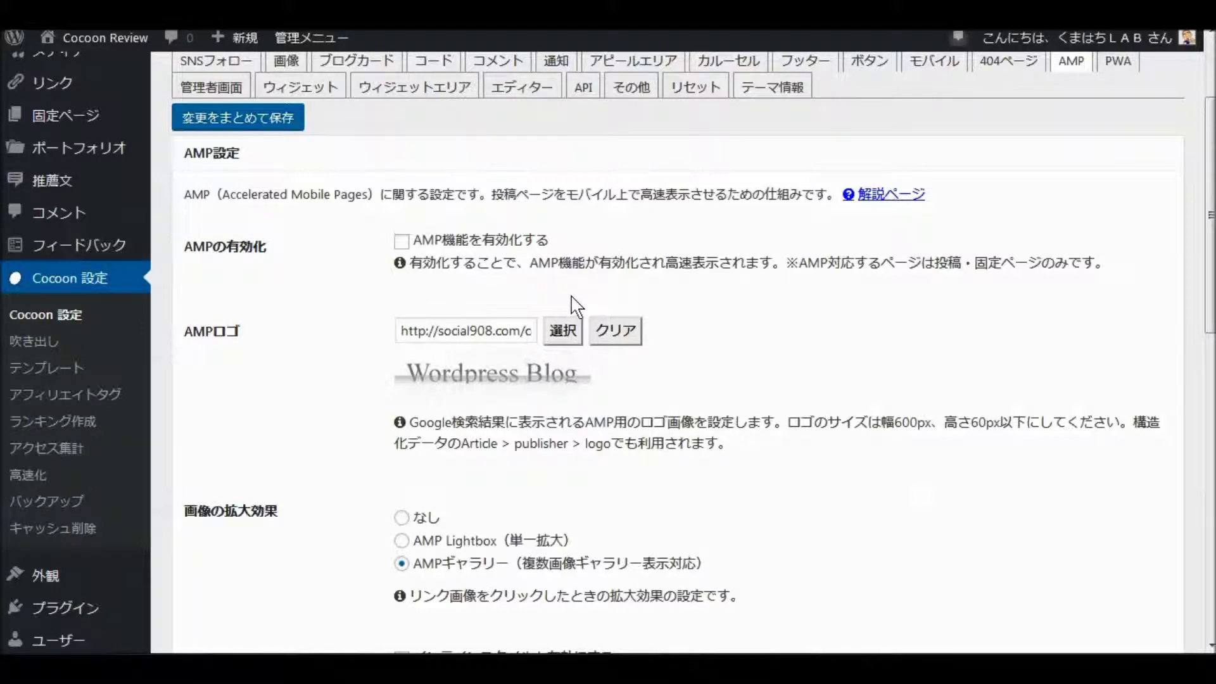
{"action": "scroll", "coordinate": [572, 305], "scroll_direction": "down", "scroll_amount": 6}
{"action": "scroll", "coordinate": [571, 296], "scroll_direction": "down", "scroll_amount": 5}
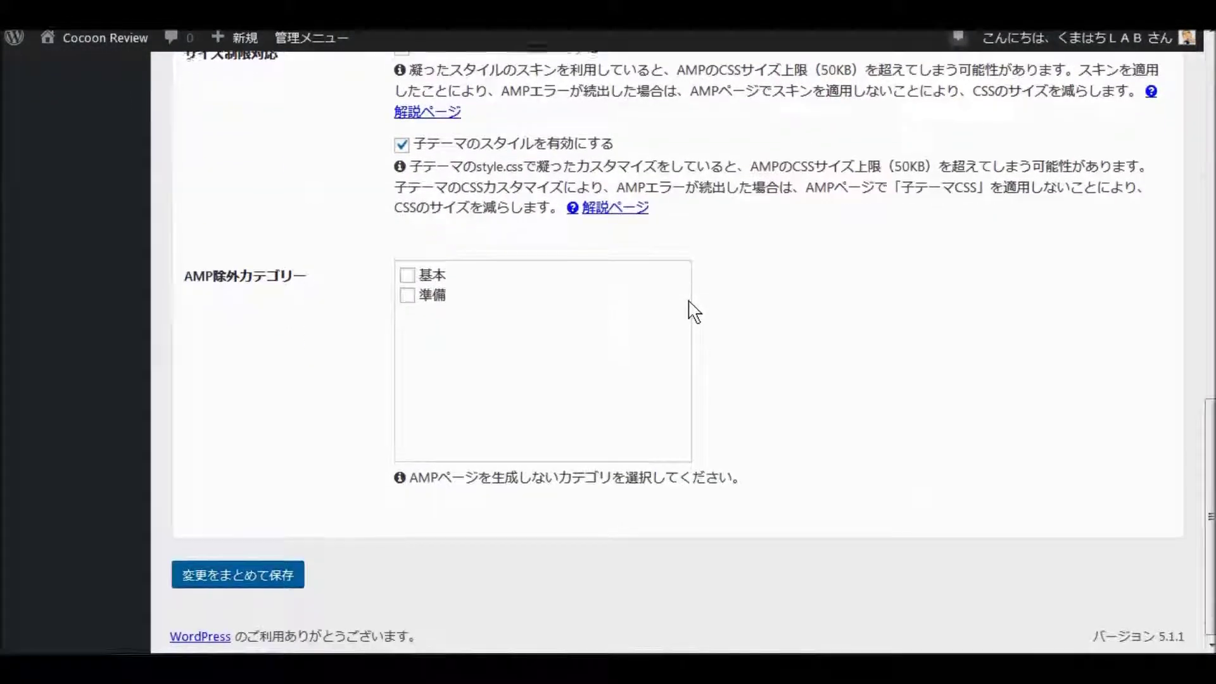
{"action": "scroll", "coordinate": [758, 321], "scroll_direction": "up", "scroll_amount": 11}
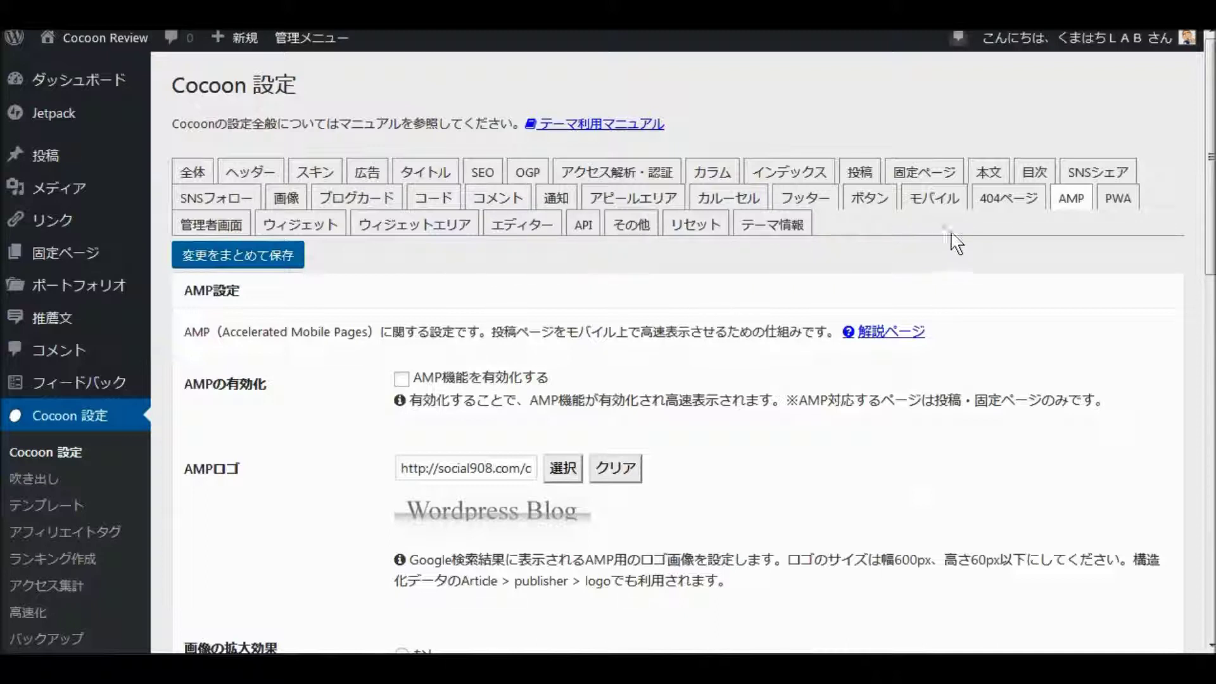
- Open the PWA settings and review the PWA activation and app name options
{"action": "left_click", "coordinate": [1117, 209]}
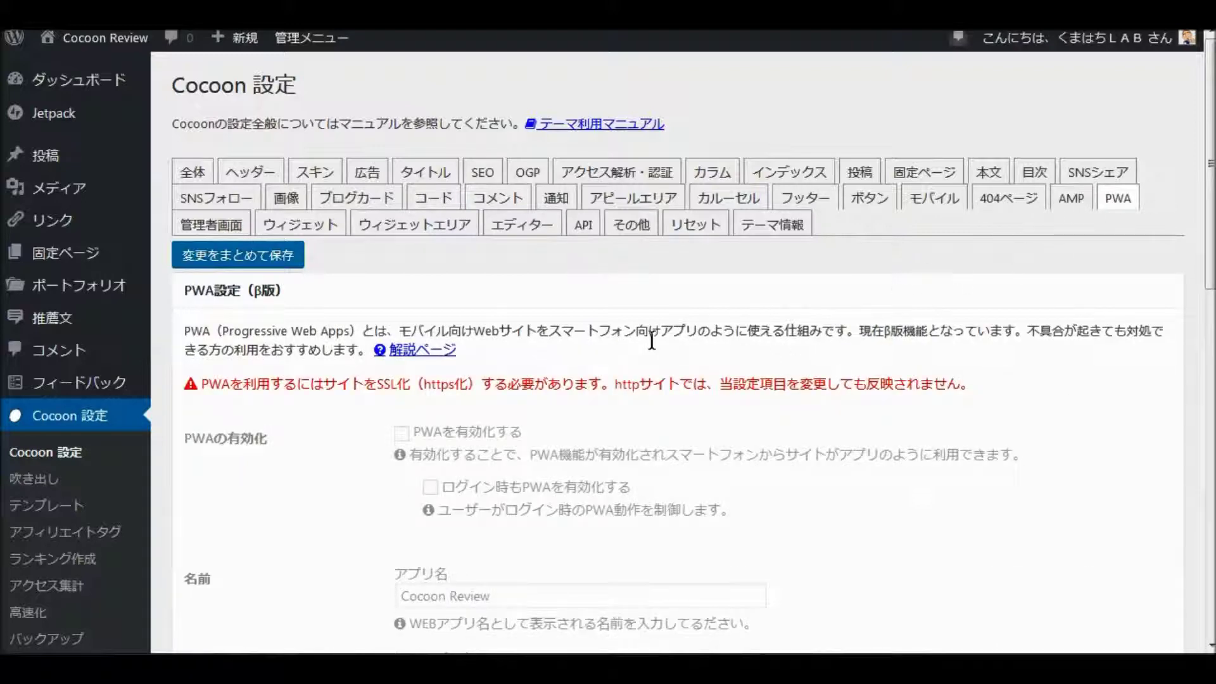
{"action": "scroll", "coordinate": [652, 341], "scroll_direction": "down", "scroll_amount": 2}
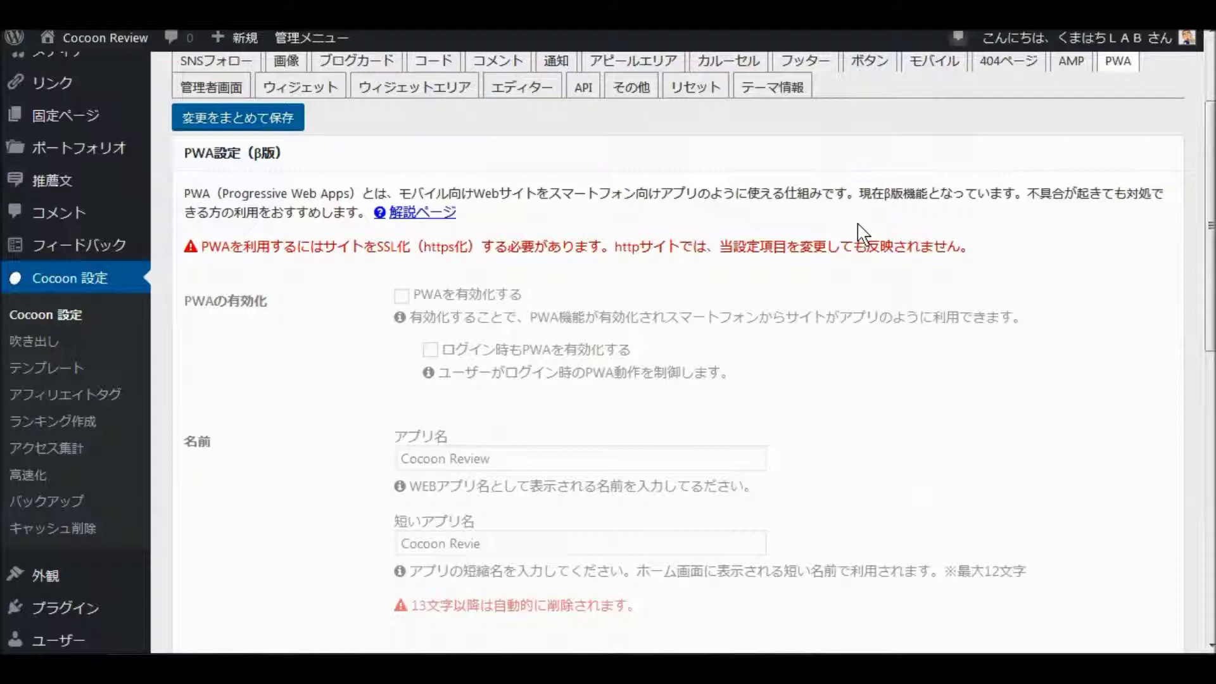
{"action": "scroll", "coordinate": [861, 213], "scroll_direction": "up", "scroll_amount": 2}
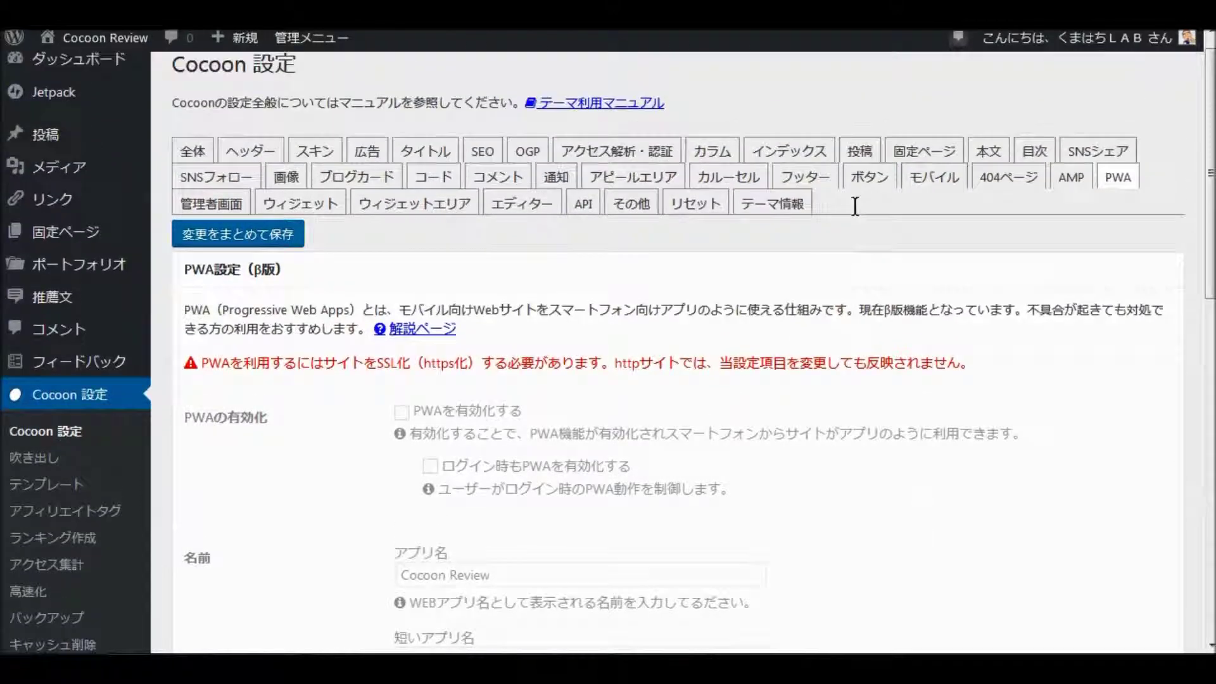
- Open the 管理者画面 settings and review the admin menu, post list column, admin panel, AMP, check tool and responsive tool options
{"action": "left_click", "coordinate": [226, 230]}
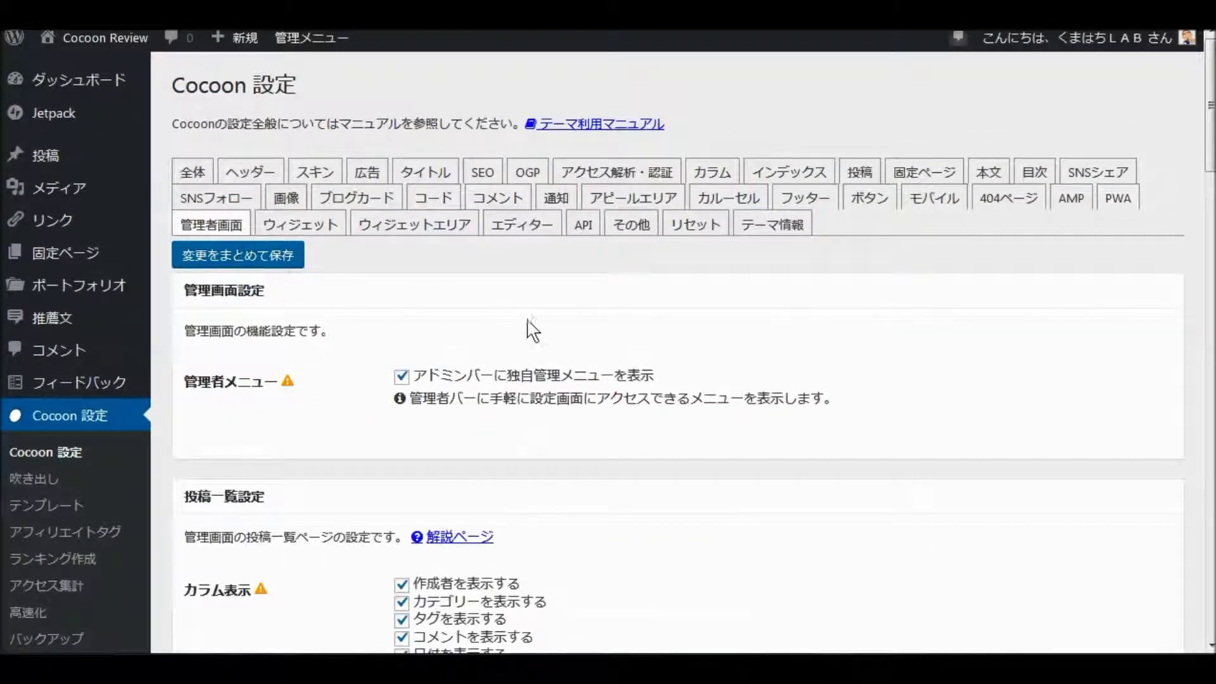
{"action": "scroll", "coordinate": [544, 310], "scroll_direction": "down", "scroll_amount": 2}
{"action": "scroll", "coordinate": [549, 317], "scroll_direction": "down", "scroll_amount": 2}
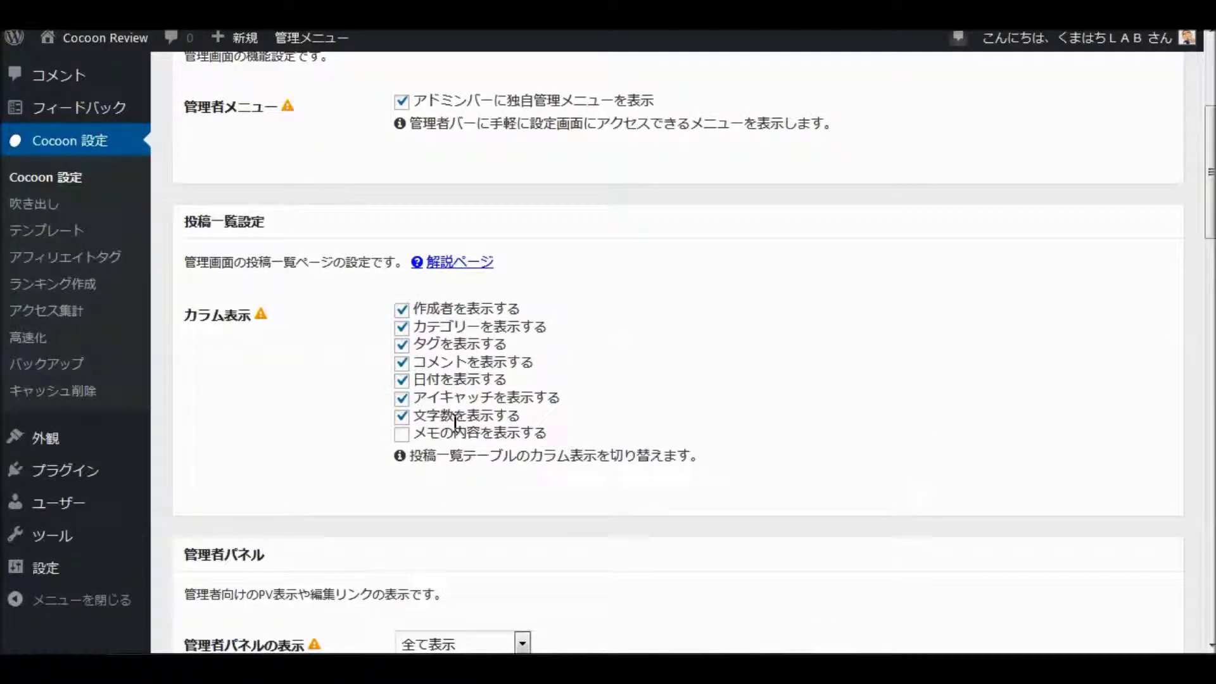
{"action": "scroll", "coordinate": [633, 423], "scroll_direction": "down", "scroll_amount": 6}
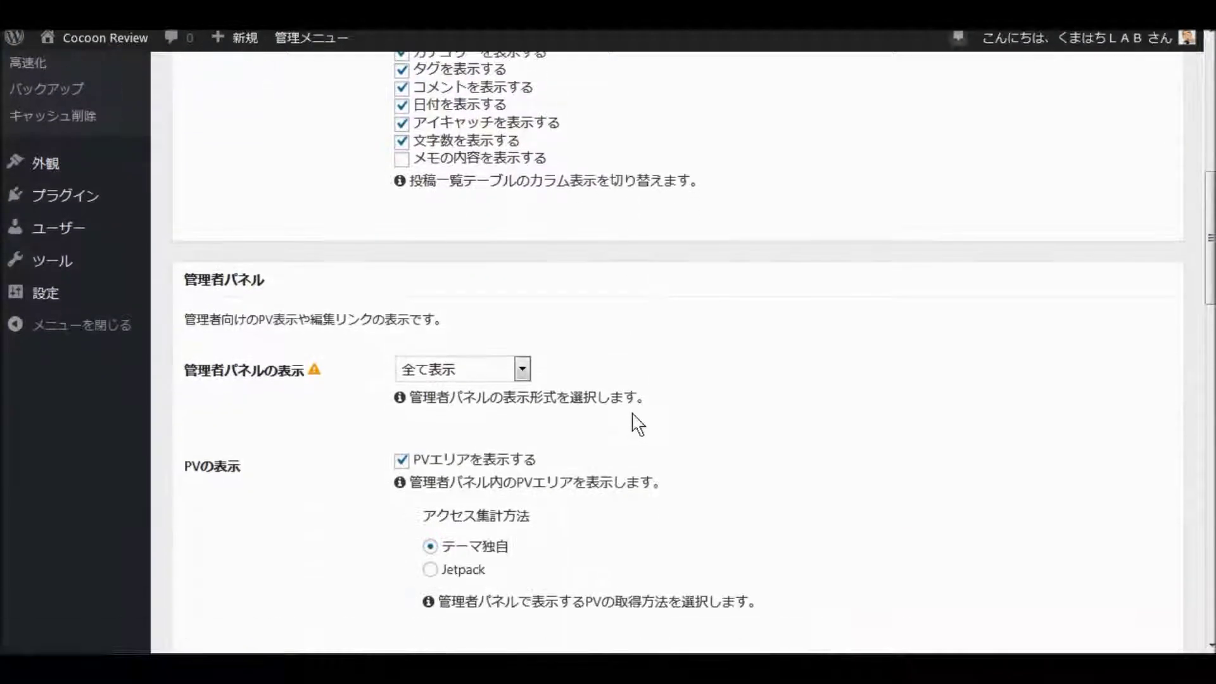
{"action": "scroll", "coordinate": [636, 412], "scroll_direction": "down", "scroll_amount": 6}
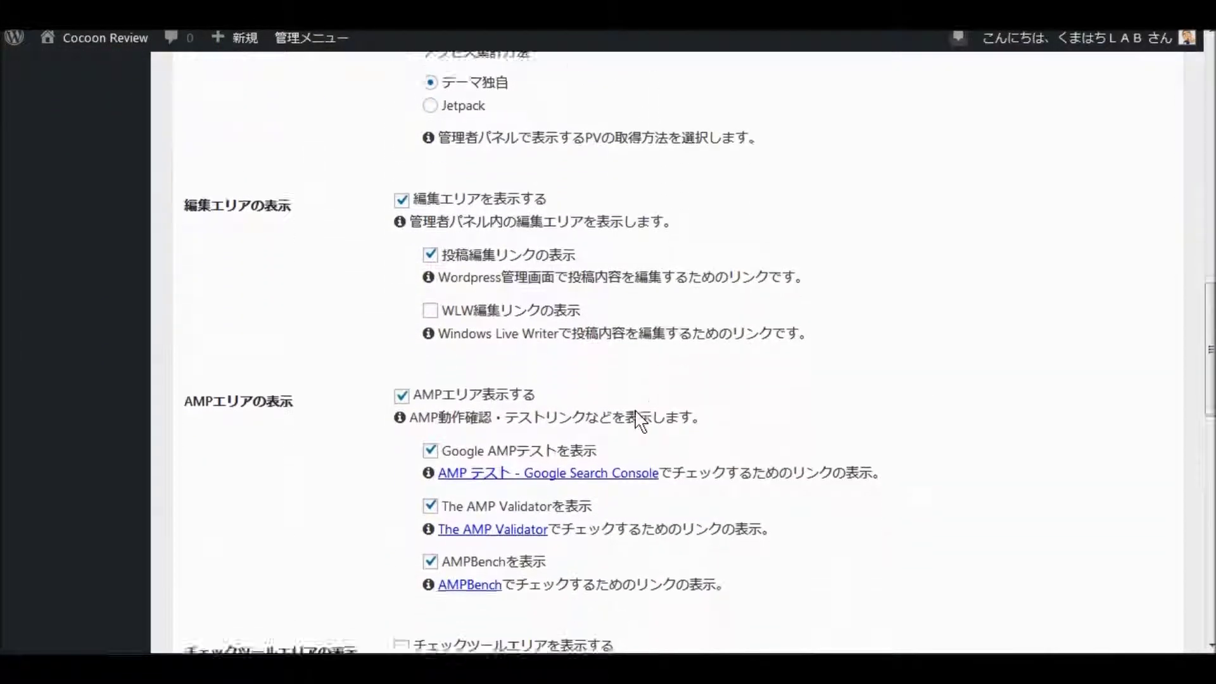
{"action": "scroll", "coordinate": [640, 415], "scroll_direction": "down", "scroll_amount": 8}
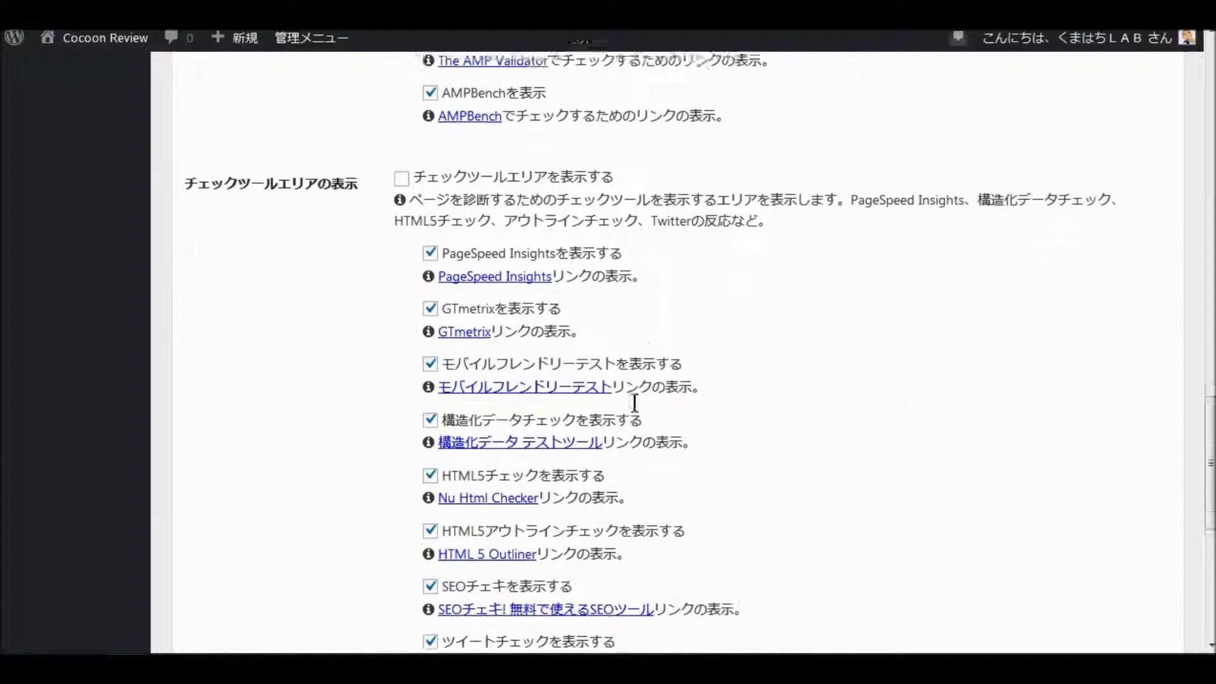
{"action": "scroll", "coordinate": [641, 411], "scroll_direction": "down", "scroll_amount": 4}
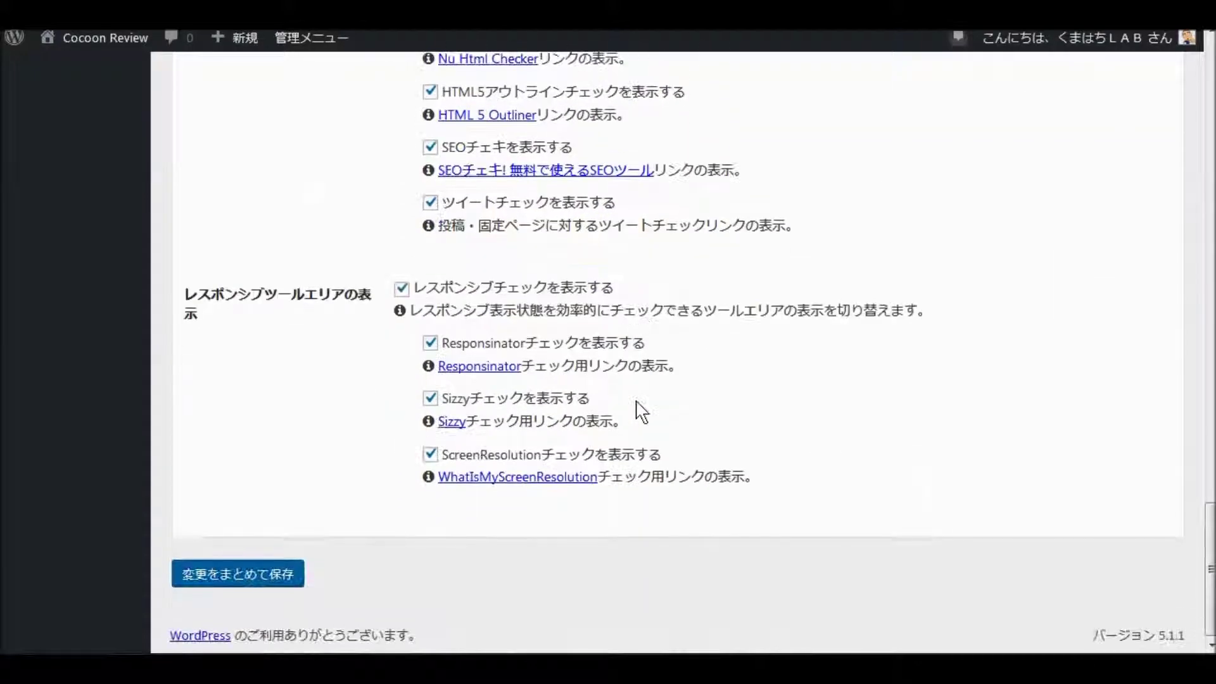
{"action": "scroll", "coordinate": [659, 377], "scroll_direction": "up", "scroll_amount": 20}
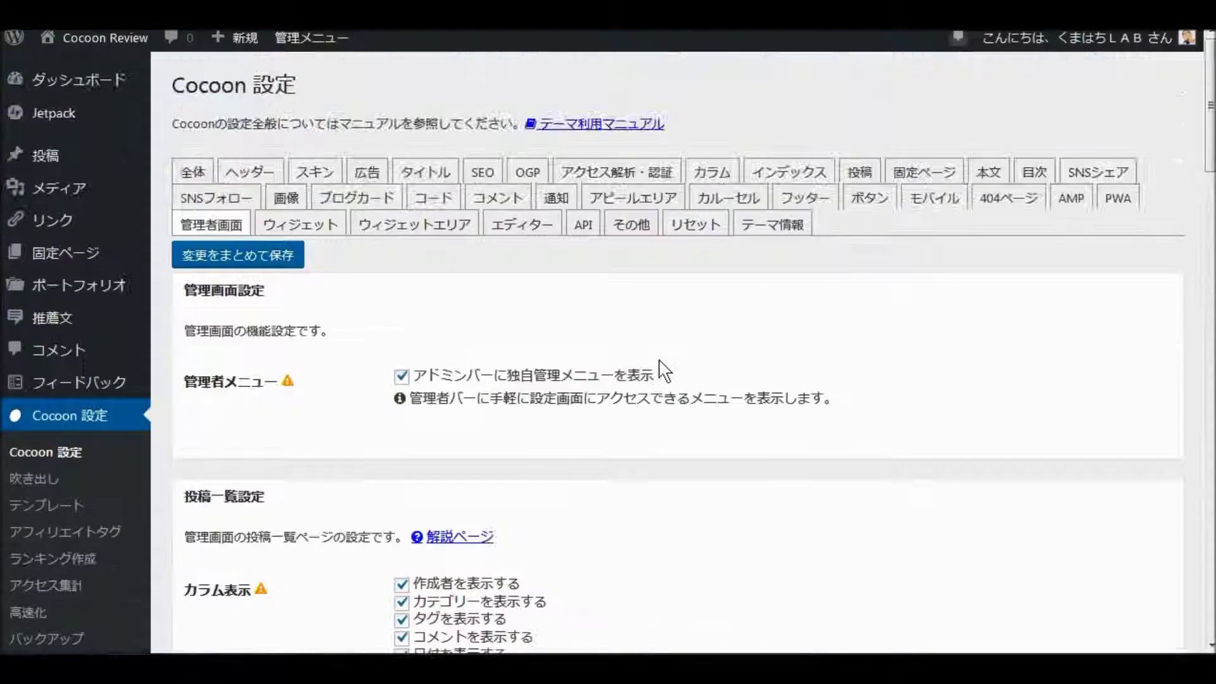
- Open the ウィジェット settings and review the list of widgets that can be excluded from display
{"action": "left_click", "coordinate": [308, 235]}
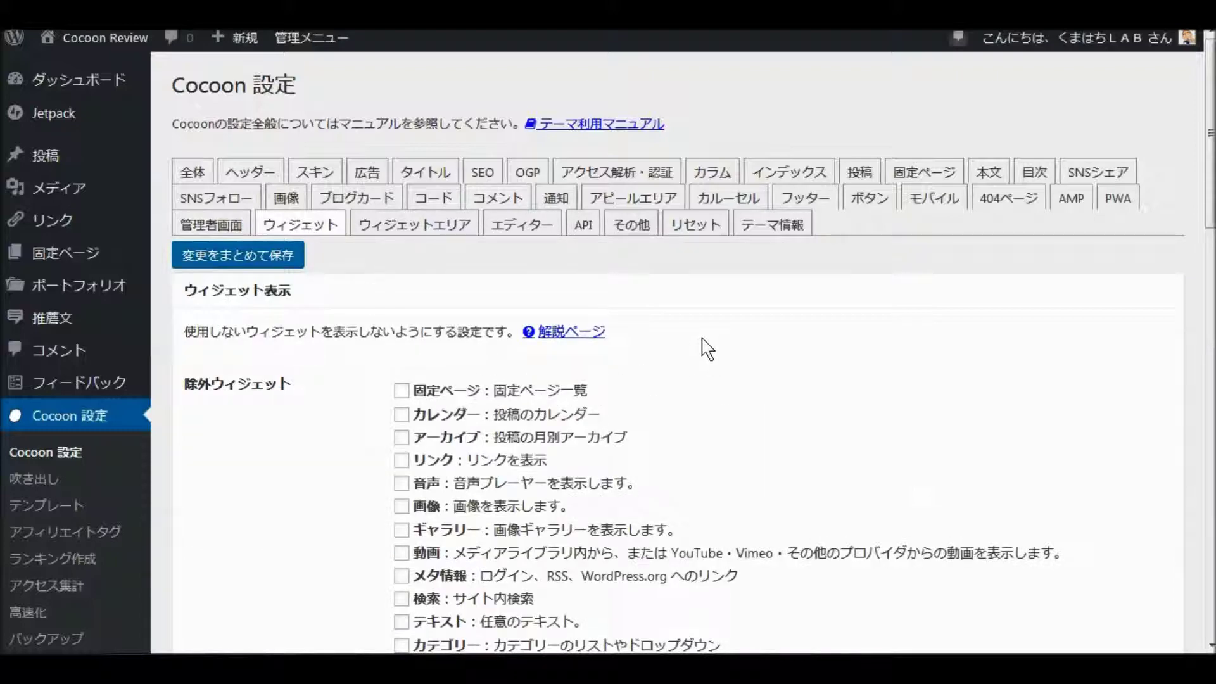
{"action": "scroll", "coordinate": [708, 350], "scroll_direction": "down", "scroll_amount": 2}
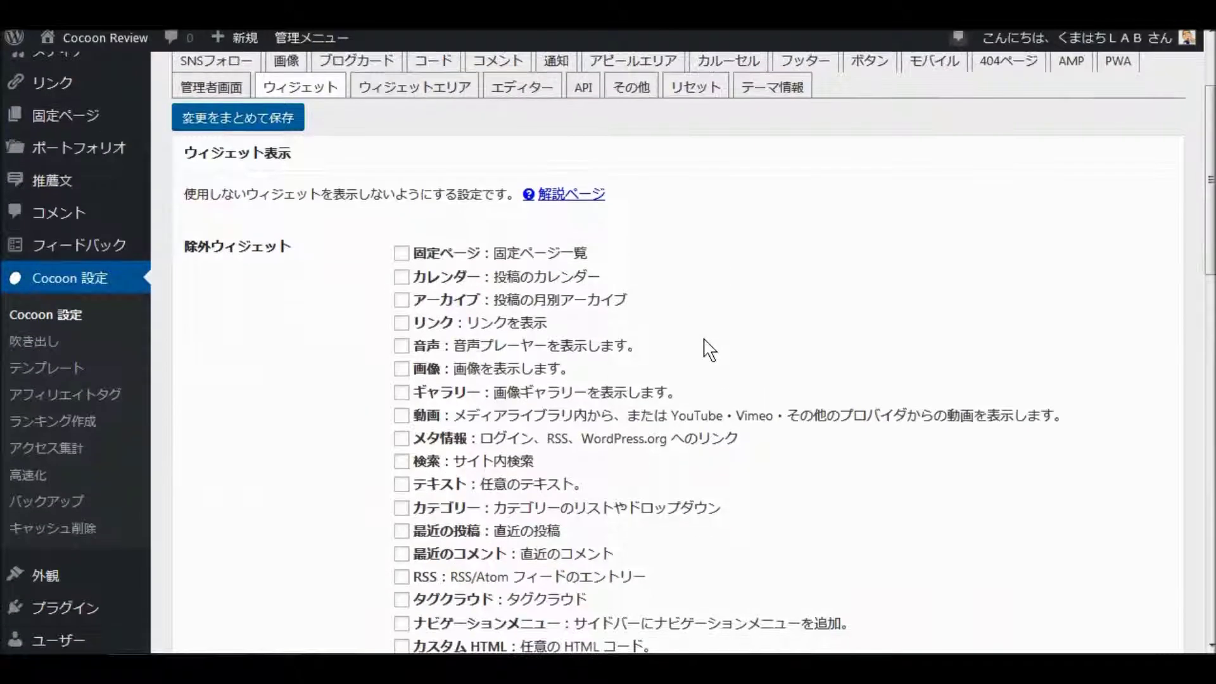
{"action": "scroll", "coordinate": [709, 349], "scroll_direction": "down", "scroll_amount": 4}
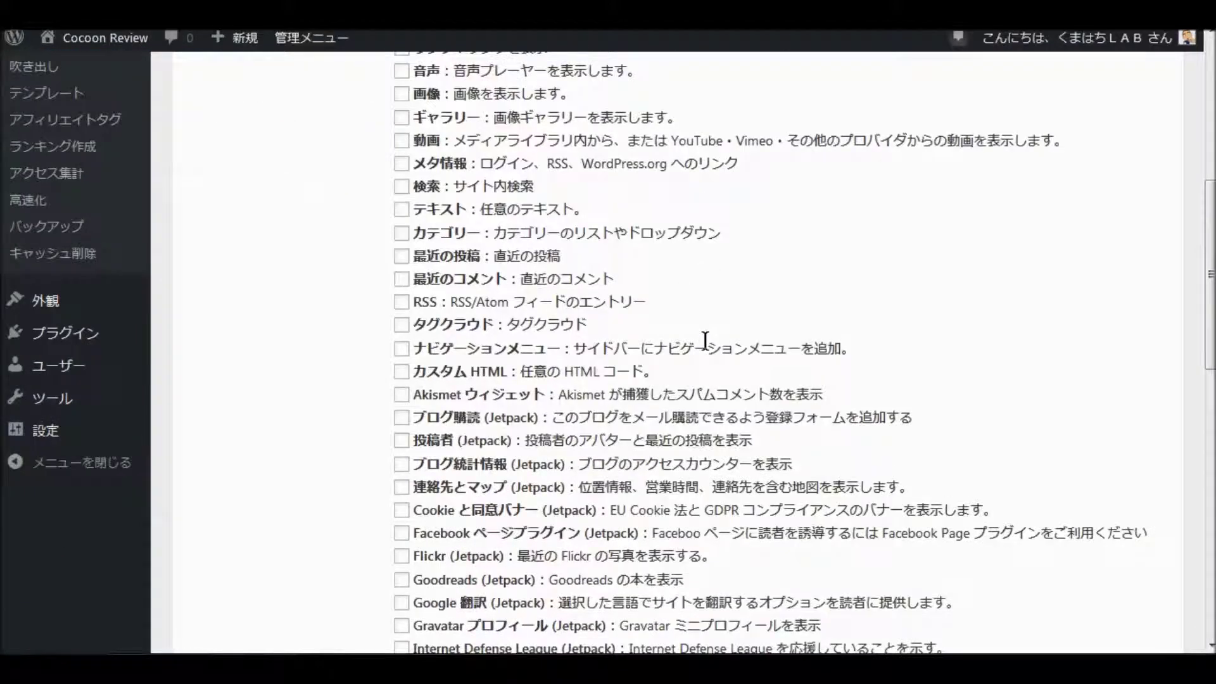
{"action": "scroll", "coordinate": [705, 341], "scroll_direction": "down", "scroll_amount": 2}
{"action": "scroll", "coordinate": [706, 338], "scroll_direction": "down", "scroll_amount": 8}
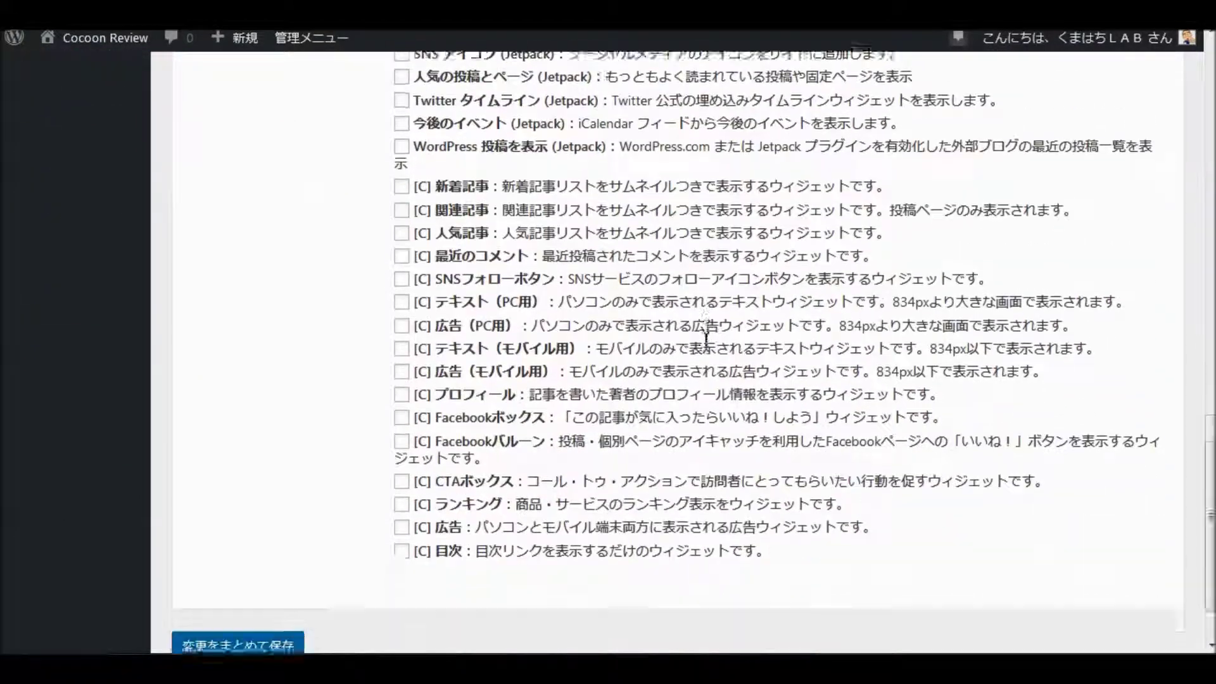
{"action": "scroll", "coordinate": [706, 336], "scroll_direction": "down", "scroll_amount": 1}
{"action": "scroll", "coordinate": [706, 346], "scroll_direction": "up", "scroll_amount": 15}
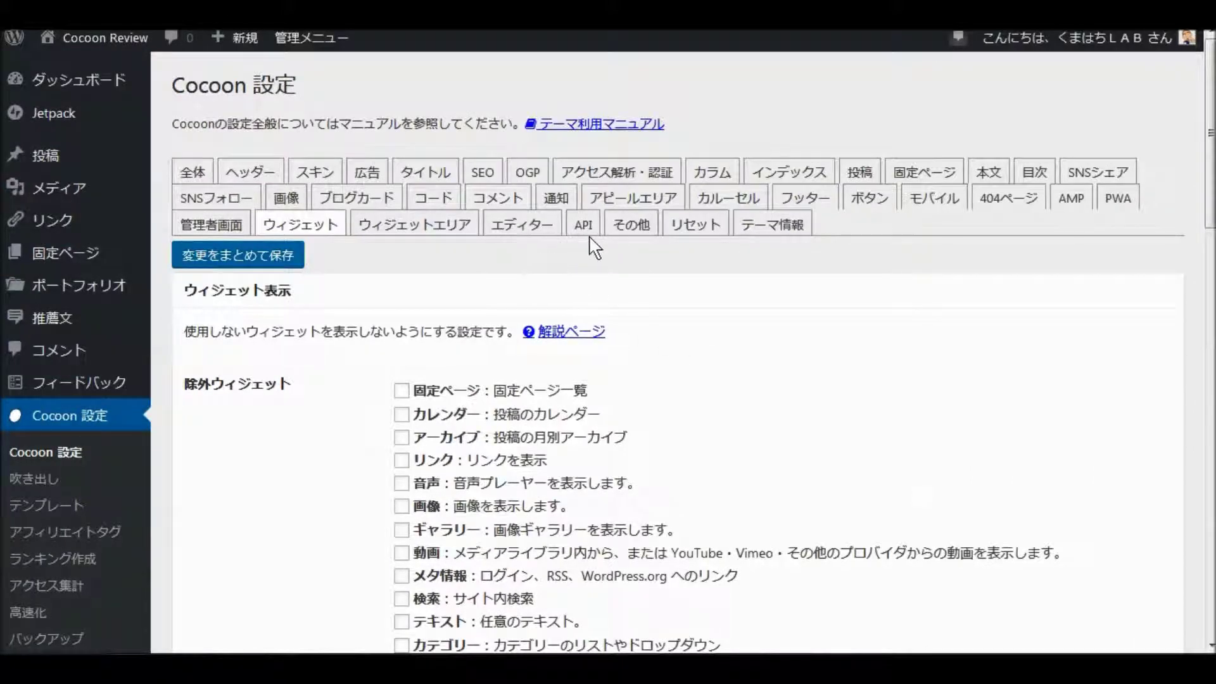
- Open the エディター settings and review the Gutenberg, character counter, editor style and confirmation dialog options
{"action": "left_click", "coordinate": [516, 232]}
{"action": "scroll", "coordinate": [715, 333], "scroll_direction": "down", "scroll_amount": 2}
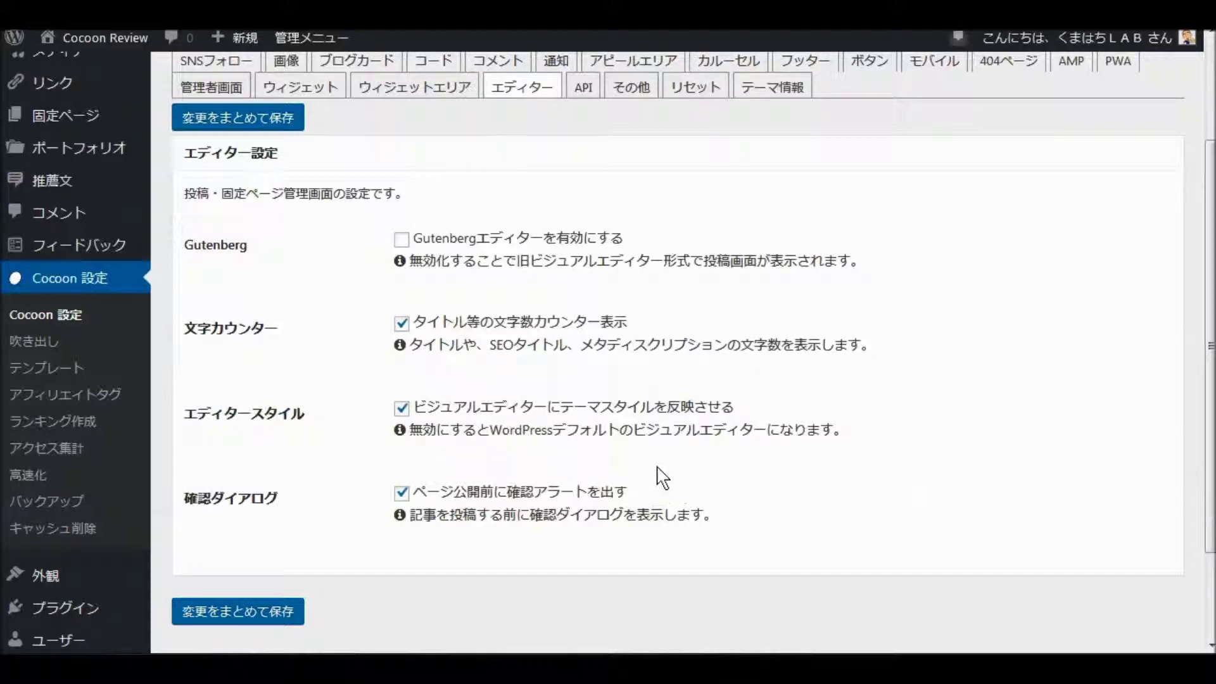
{"action": "scroll", "coordinate": [662, 462], "scroll_direction": "up", "scroll_amount": 3}
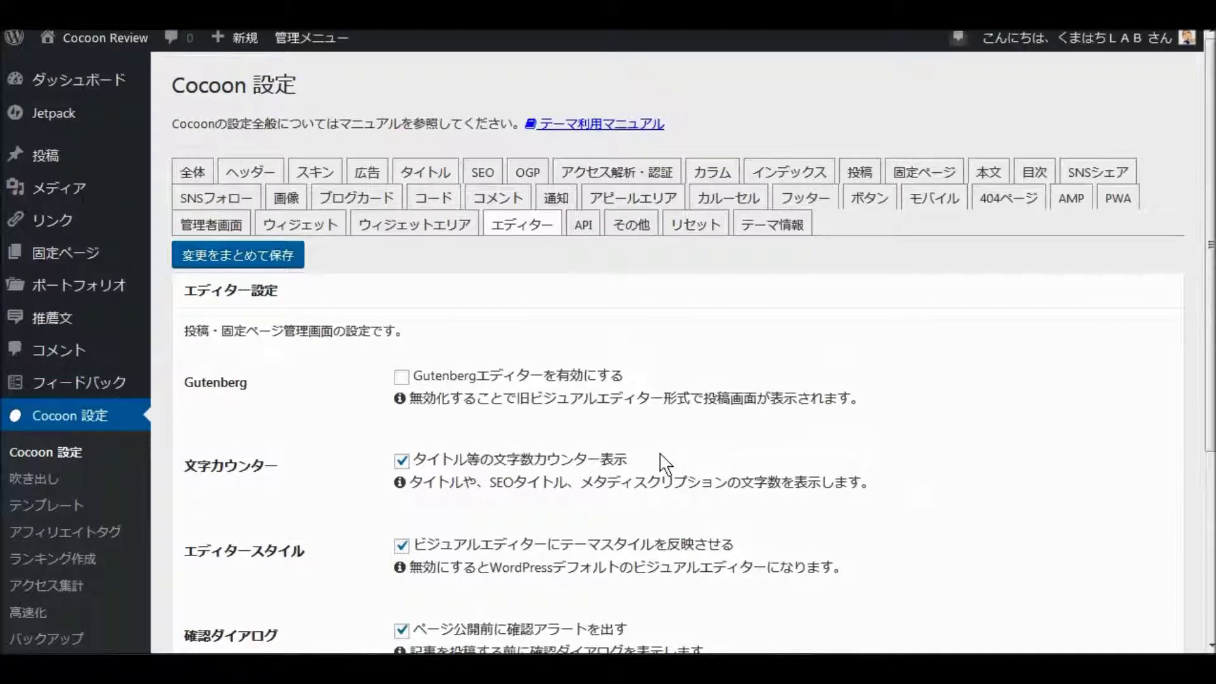
- Open the API settings and review the Amazon, 楽天, Yahoo!ショッピング and もしもアフィリエイト fields and the cache retention period
{"action": "left_click", "coordinate": [584, 228]}
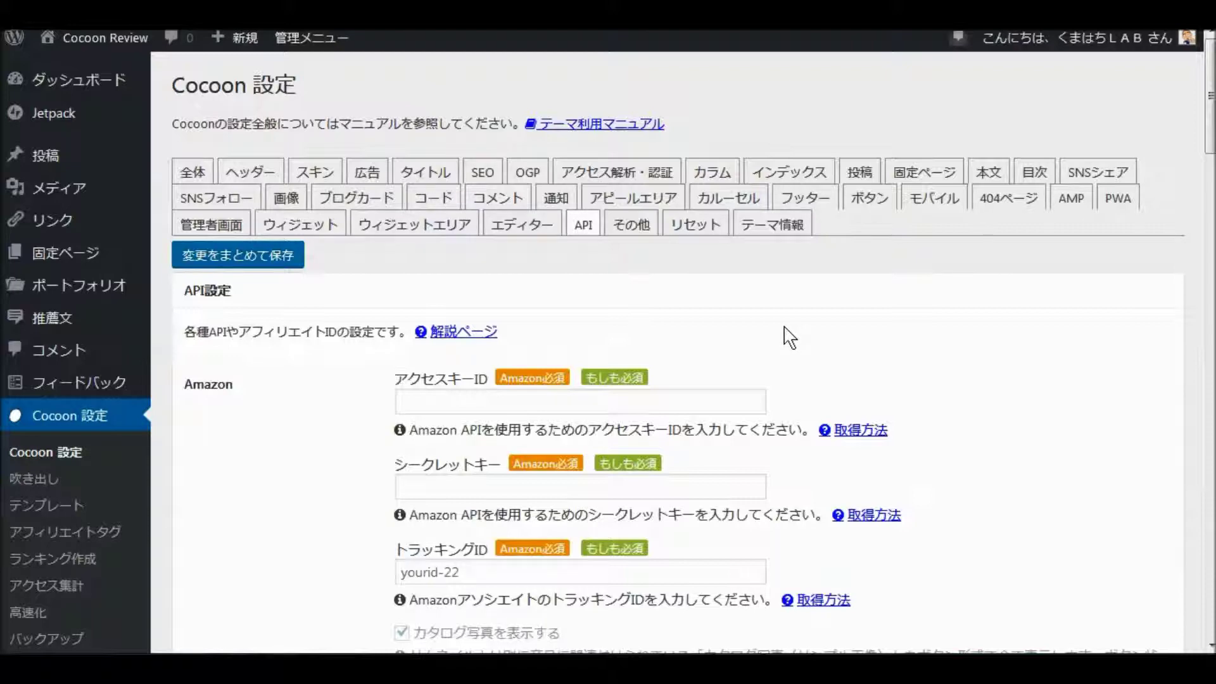
{"action": "scroll", "coordinate": [789, 337], "scroll_direction": "down", "scroll_amount": 3}
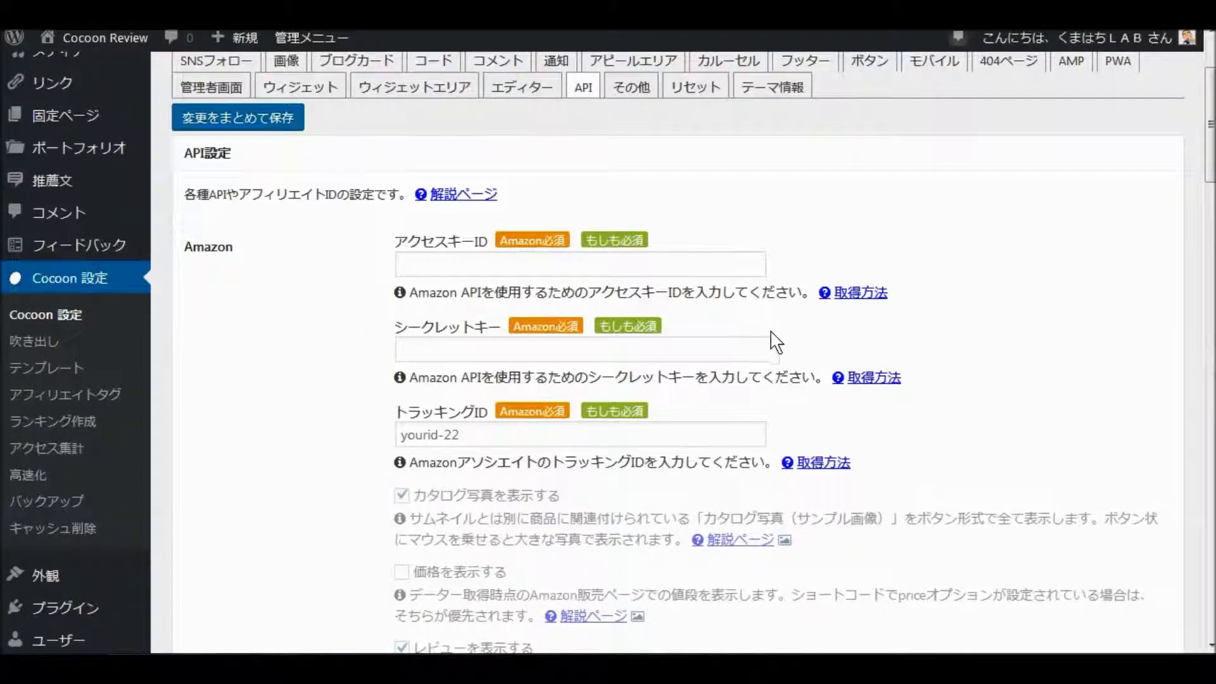
{"action": "scroll", "coordinate": [774, 345], "scroll_direction": "down", "scroll_amount": 2}
{"action": "scroll", "coordinate": [774, 345], "scroll_direction": "down", "scroll_amount": 12}
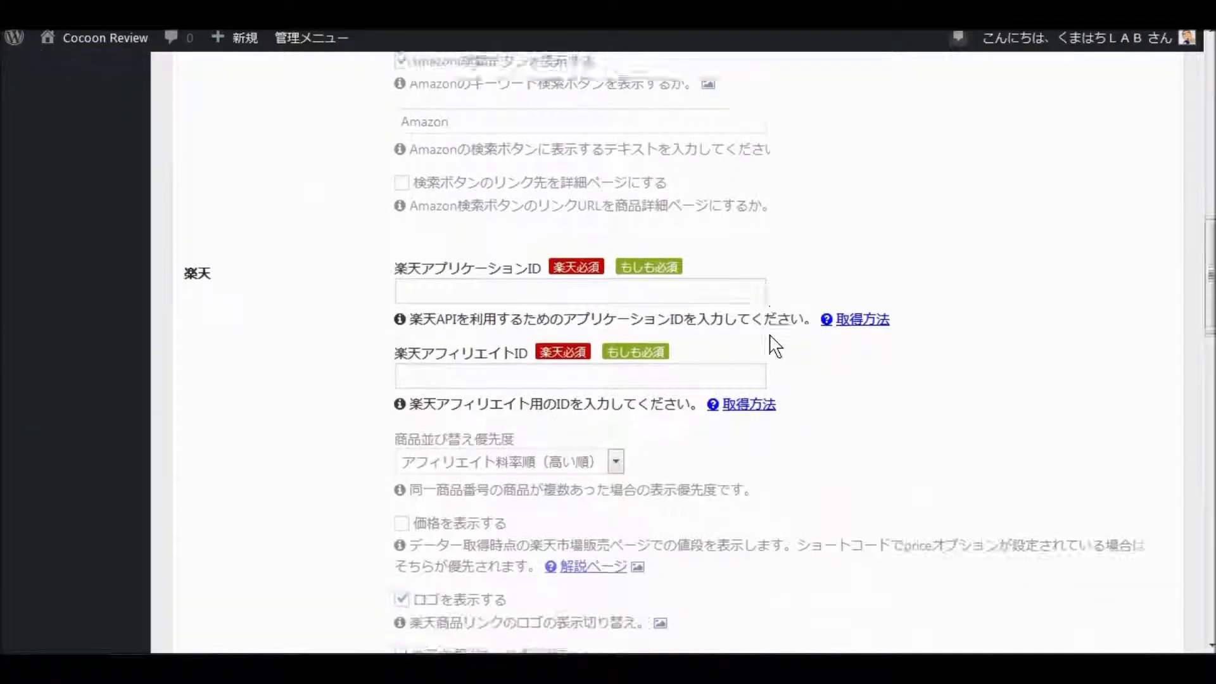
{"action": "scroll", "coordinate": [775, 347], "scroll_direction": "down", "scroll_amount": 10}
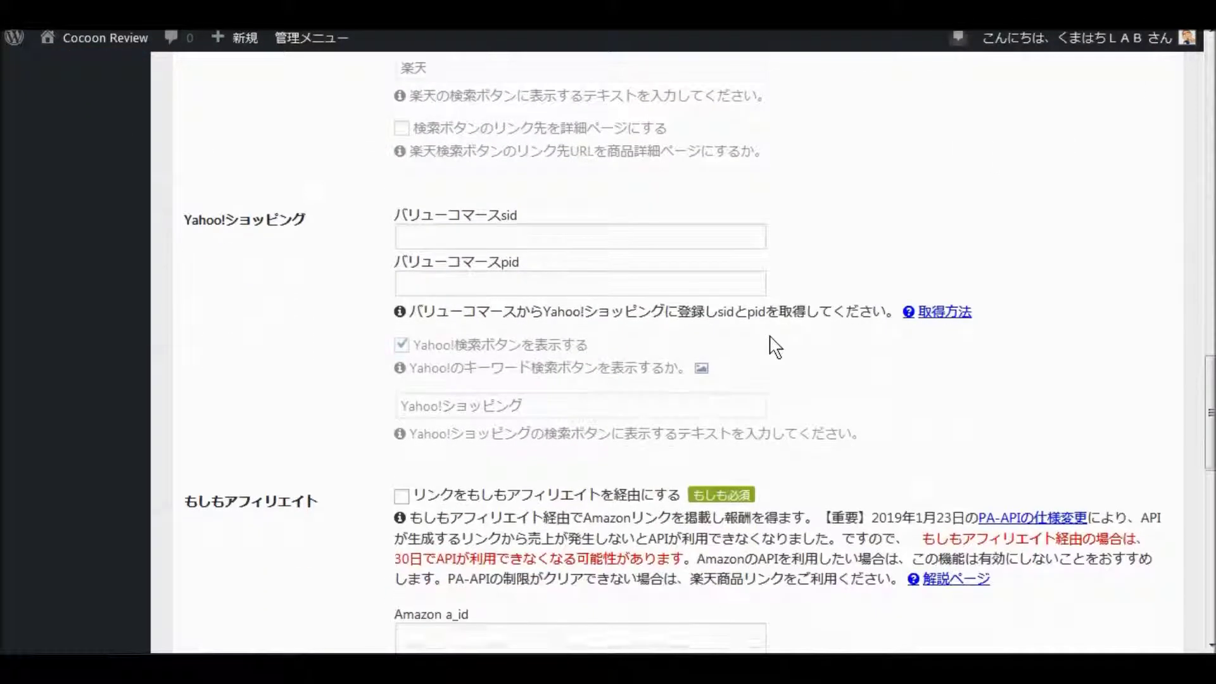
{"action": "scroll", "coordinate": [591, 313], "scroll_direction": "down", "scroll_amount": 5}
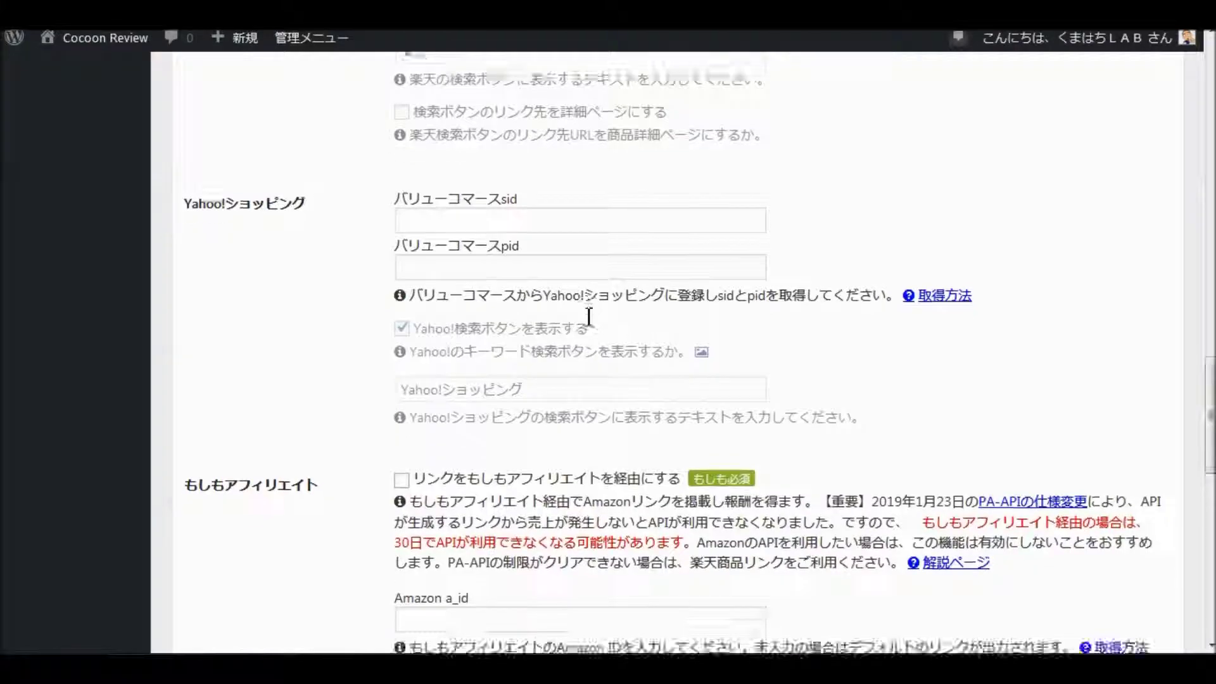
{"action": "scroll", "coordinate": [586, 334], "scroll_direction": "down", "scroll_amount": 3}
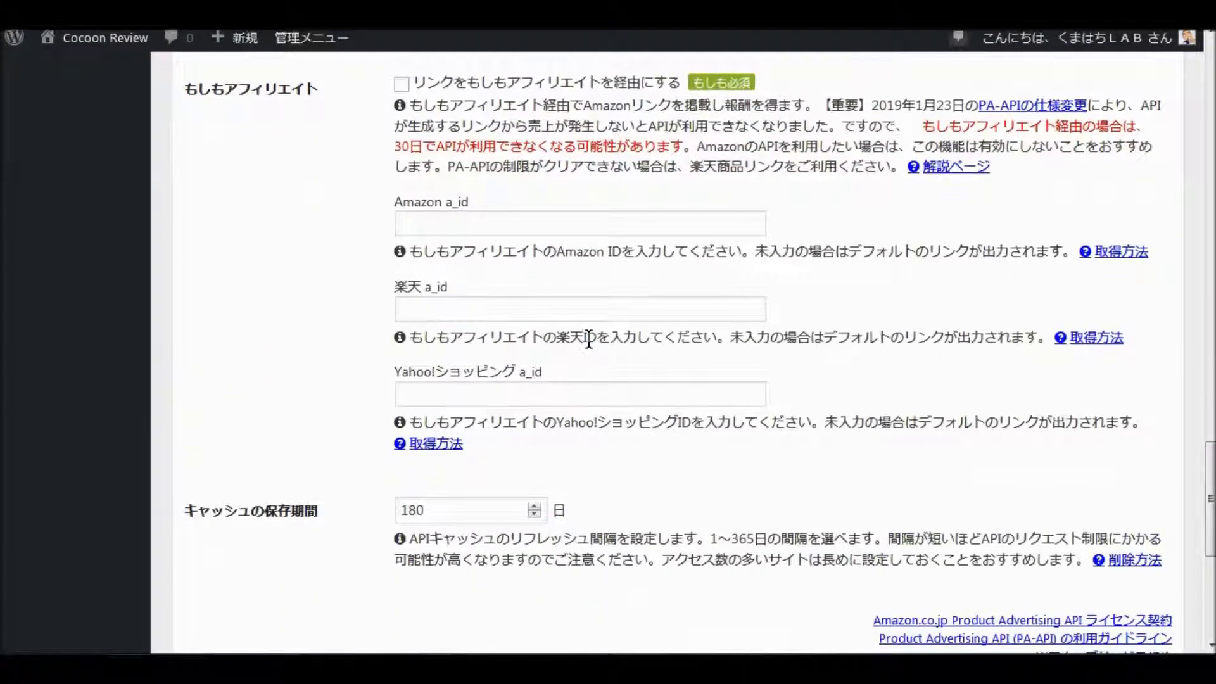
{"action": "scroll", "coordinate": [597, 340], "scroll_direction": "up", "scroll_amount": 5}
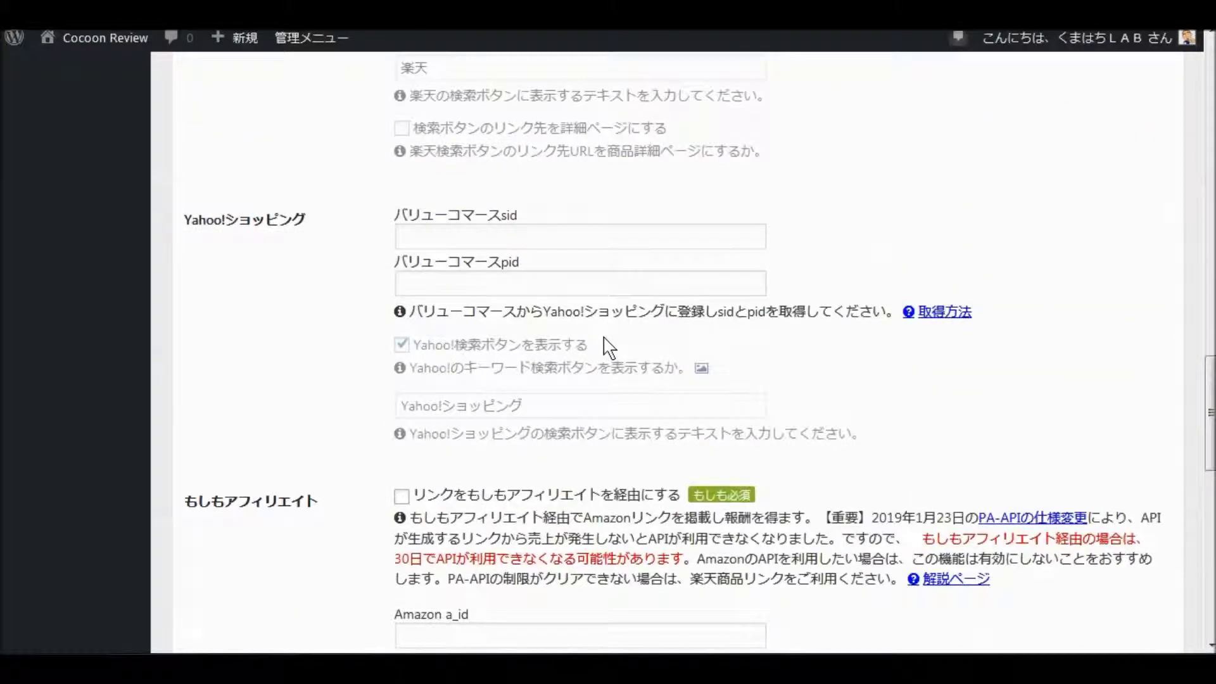
{"action": "scroll", "coordinate": [611, 347], "scroll_direction": "up", "scroll_amount": 5}
{"action": "scroll", "coordinate": [671, 344], "scroll_direction": "up", "scroll_amount": 10}
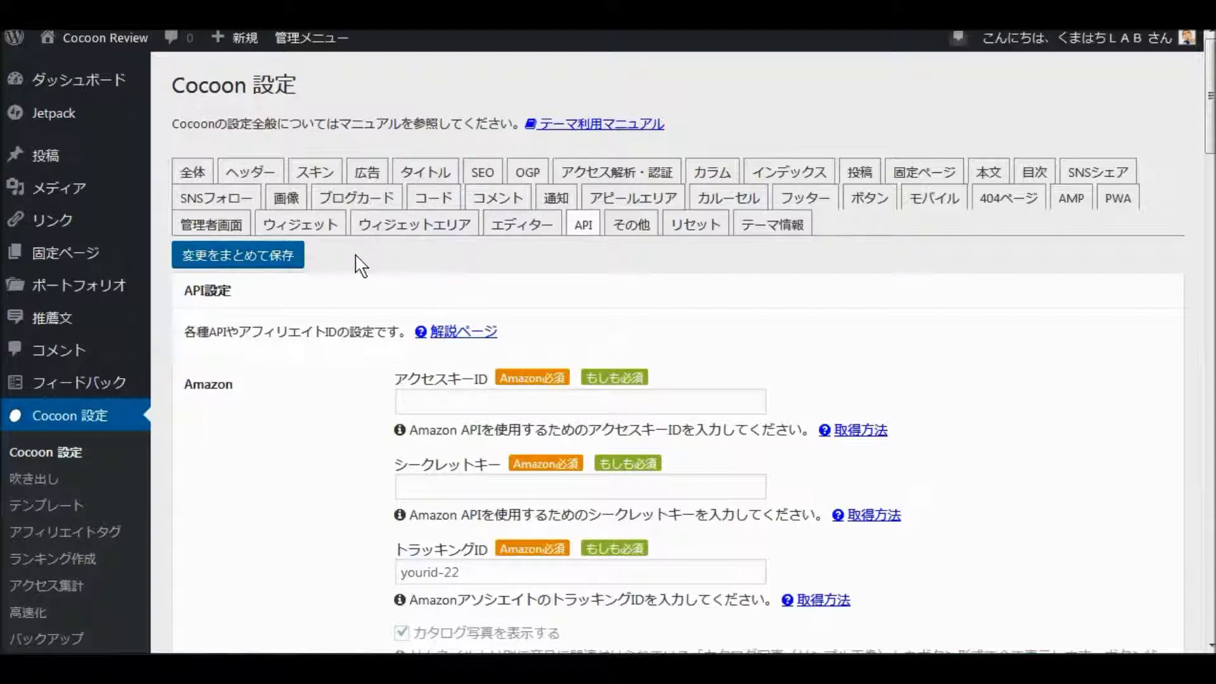
- Open the SNSフォロー settings and review the follow button display, message, default user, follower count and cache options
{"action": "left_click", "coordinate": [222, 204]}
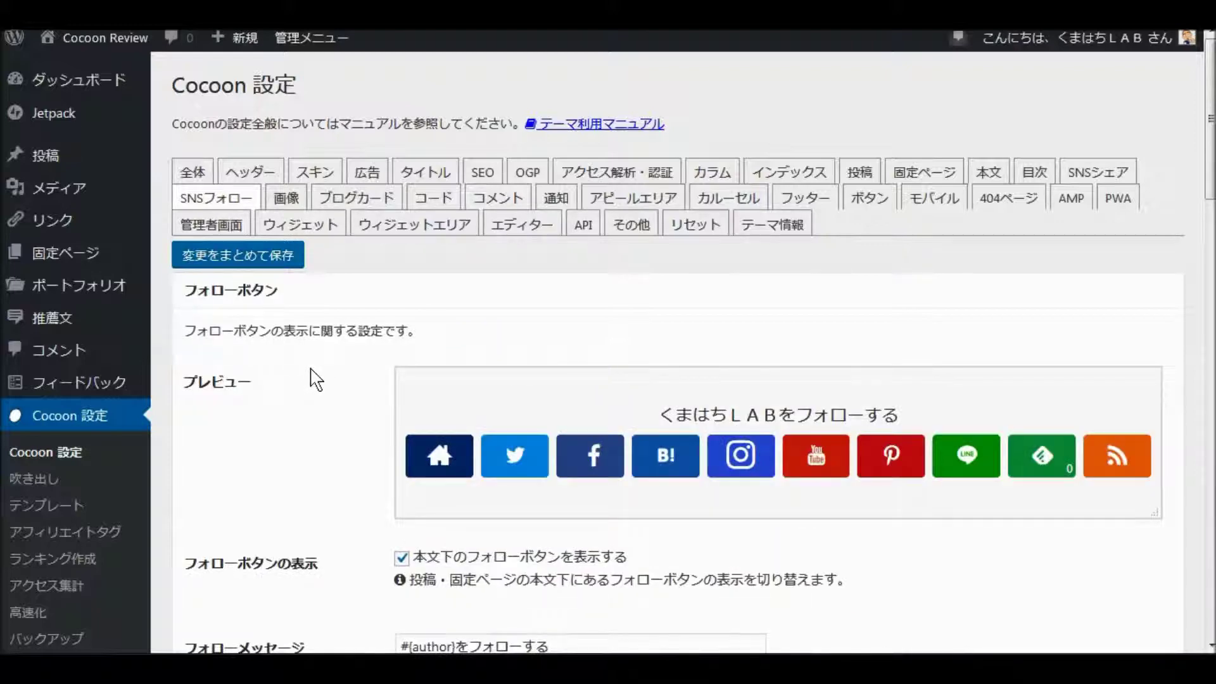
{"action": "scroll", "coordinate": [315, 380], "scroll_direction": "down", "scroll_amount": 2}
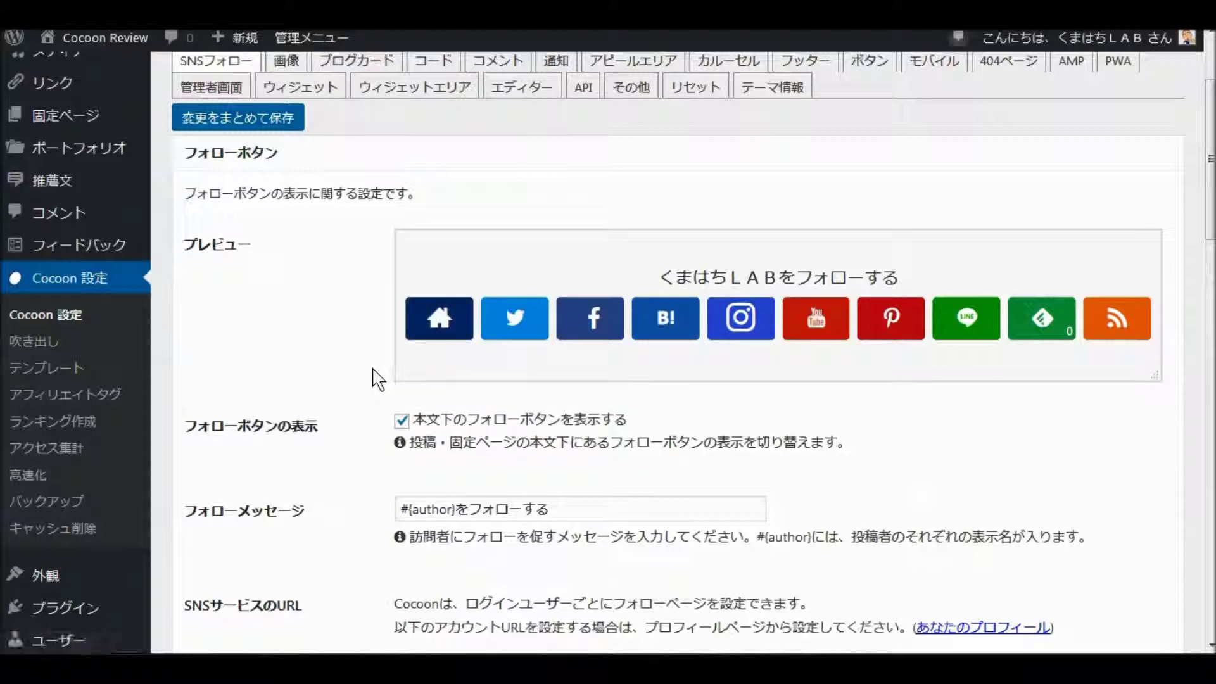
{"action": "scroll", "coordinate": [378, 380], "scroll_direction": "down", "scroll_amount": 6}
{"action": "scroll", "coordinate": [378, 383], "scroll_direction": "down", "scroll_amount": 10}
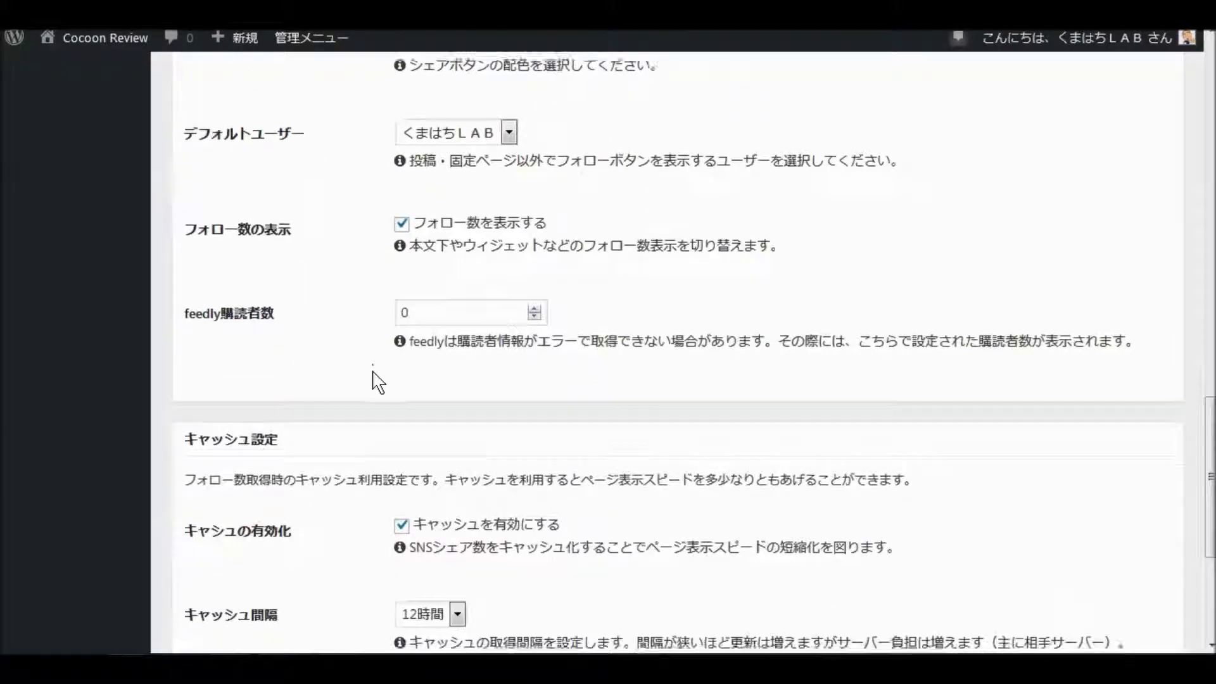
{"action": "scroll", "coordinate": [378, 382], "scroll_direction": "up", "scroll_amount": 18}
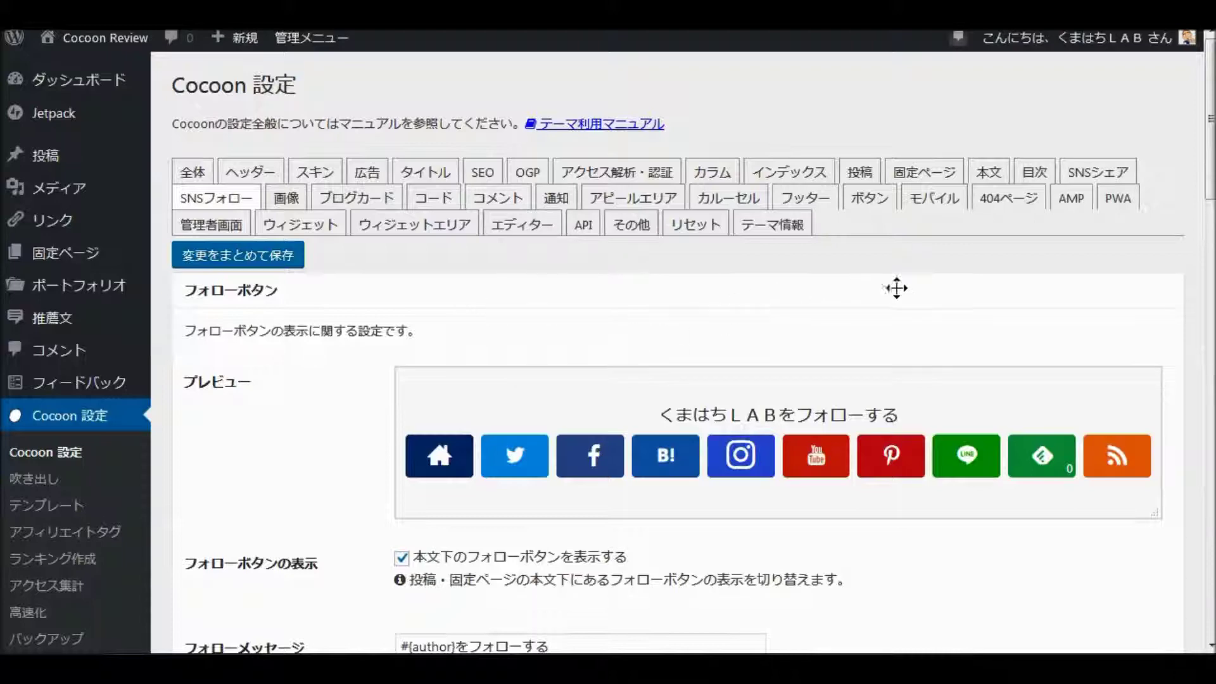
- Open the SNSシェア settings and review the share button previews, display toggles, colour, column, caption layout and cache options
{"action": "left_click", "coordinate": [1091, 180]}
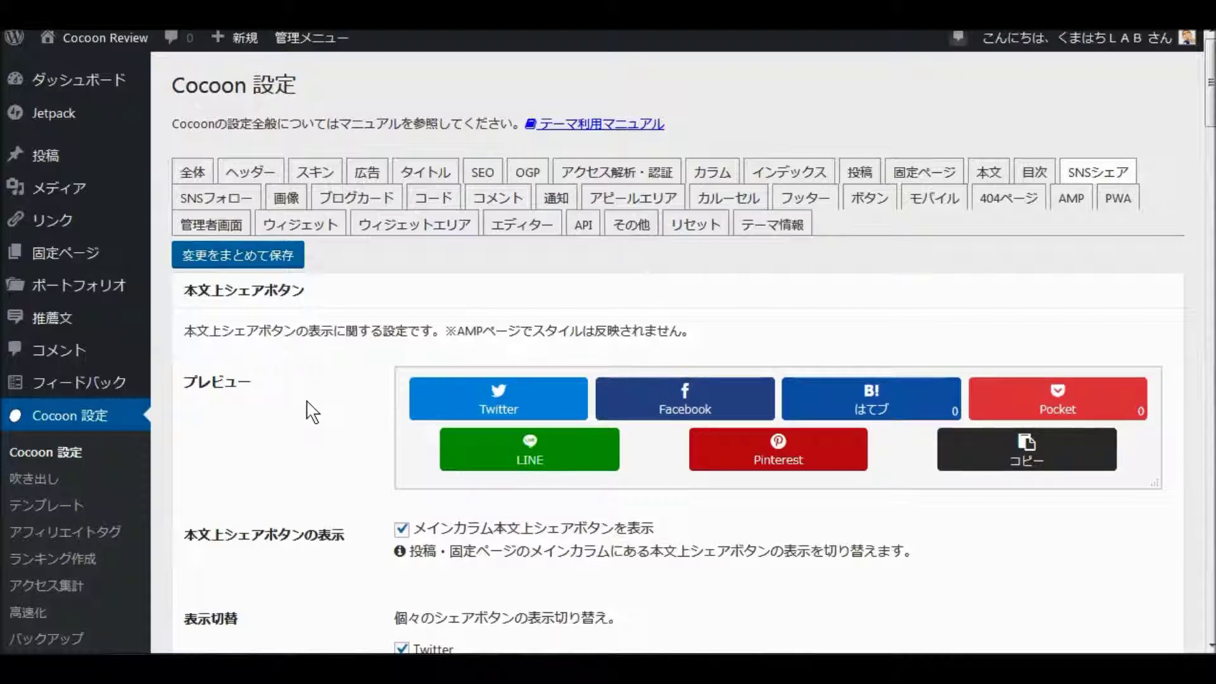
{"action": "scroll", "coordinate": [312, 411], "scroll_direction": "down", "scroll_amount": 2}
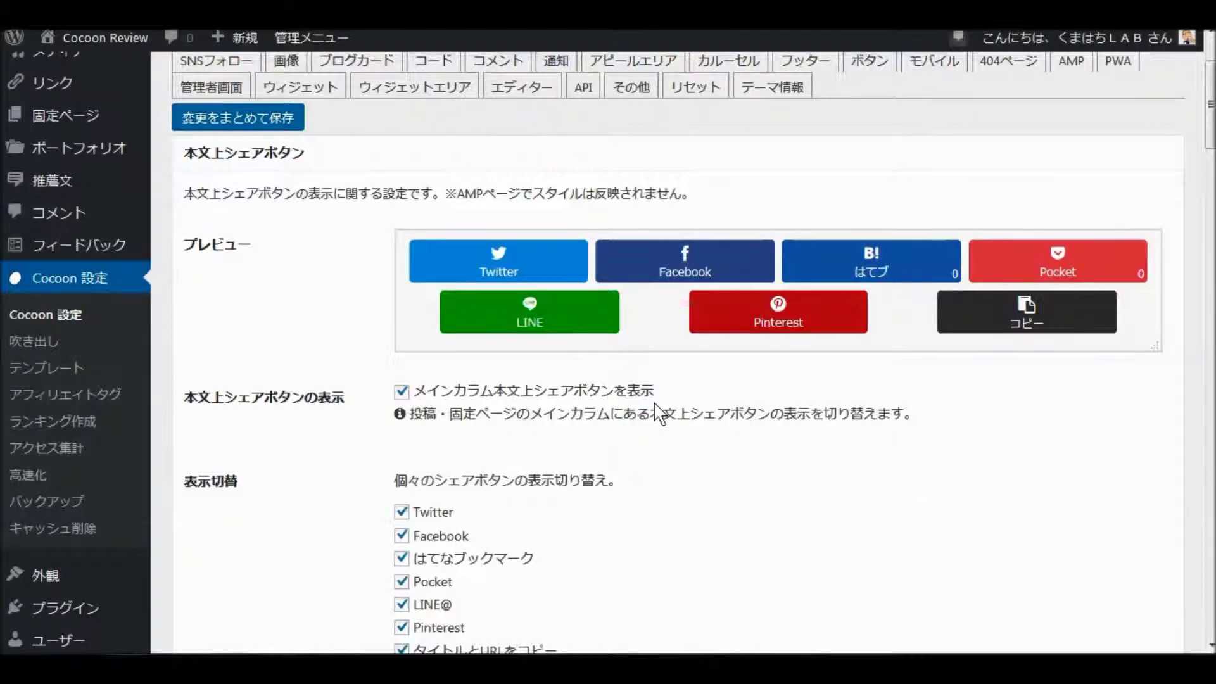
{"action": "scroll", "coordinate": [659, 415], "scroll_direction": "down", "scroll_amount": 2}
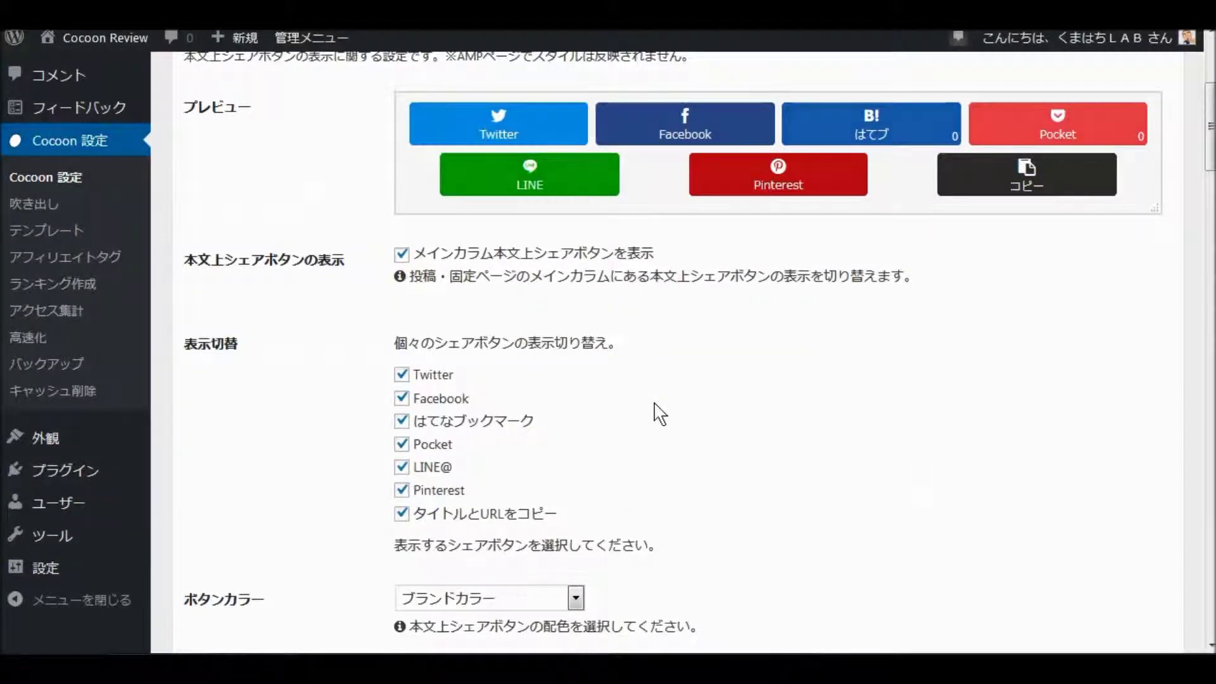
{"action": "scroll", "coordinate": [658, 415], "scroll_direction": "down", "scroll_amount": 7}
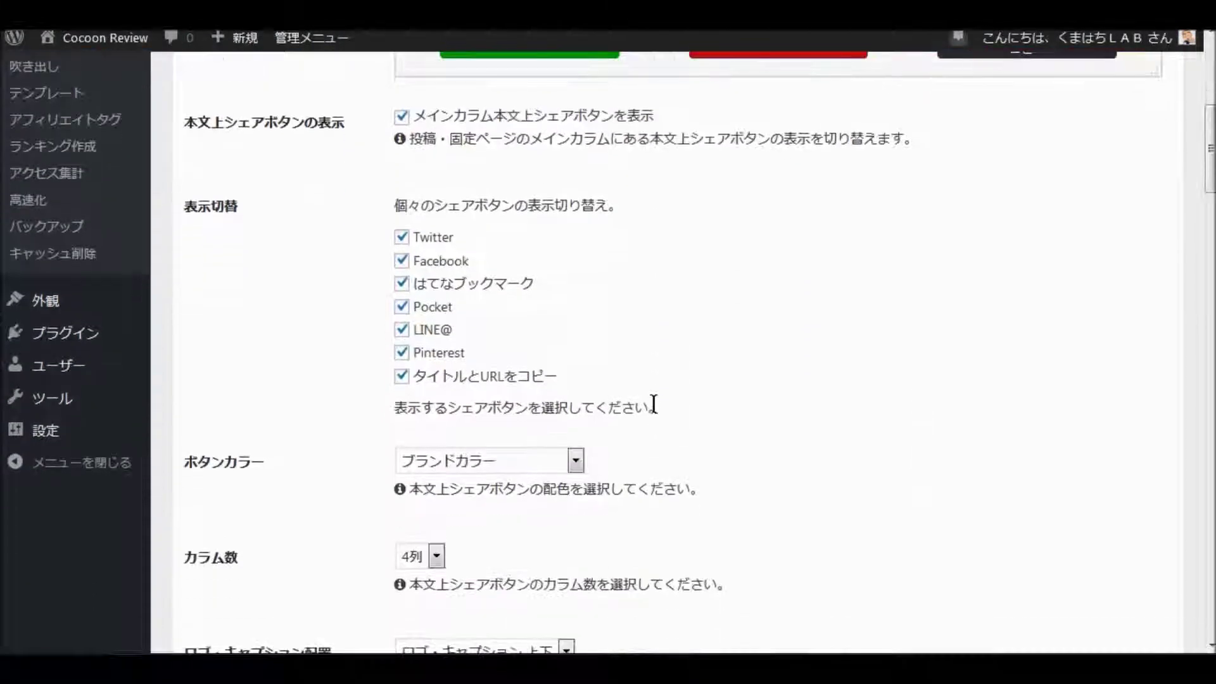
{"action": "scroll", "coordinate": [674, 410], "scroll_direction": "down", "scroll_amount": 13}
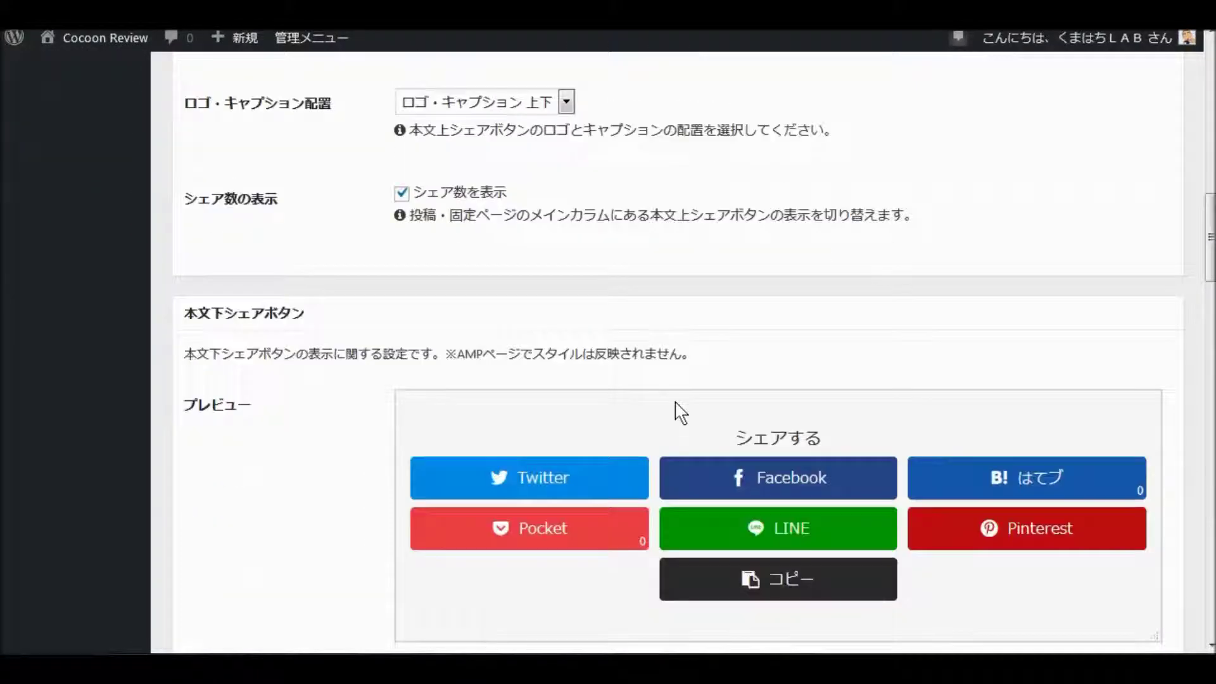
{"action": "scroll", "coordinate": [684, 415], "scroll_direction": "down", "scroll_amount": 20}
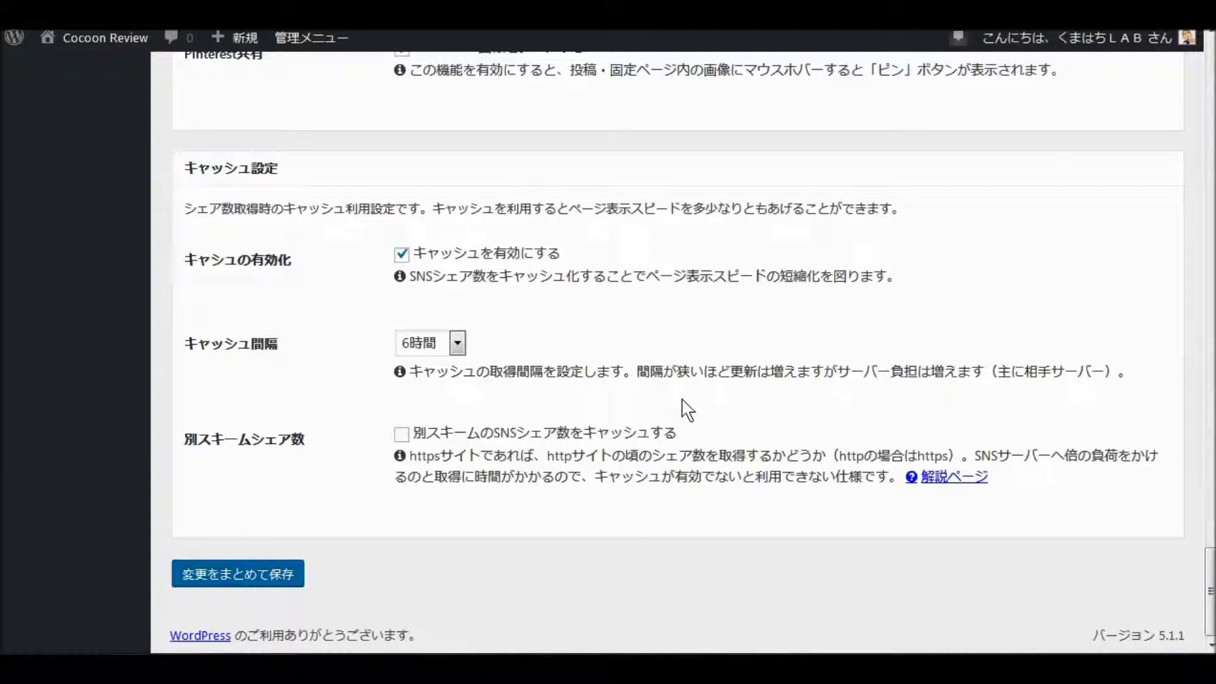
{"action": "scroll", "coordinate": [684, 409], "scroll_direction": "up", "scroll_amount": 20}
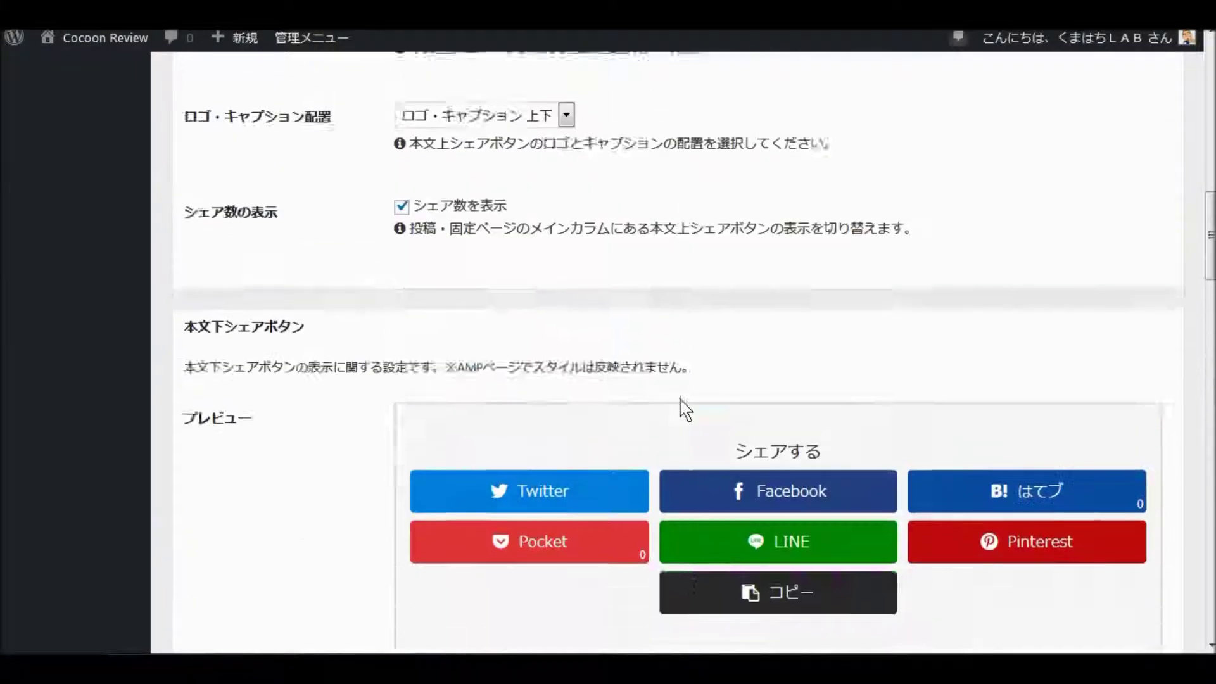
{"action": "scroll", "coordinate": [684, 408], "scroll_direction": "up", "scroll_amount": 15}
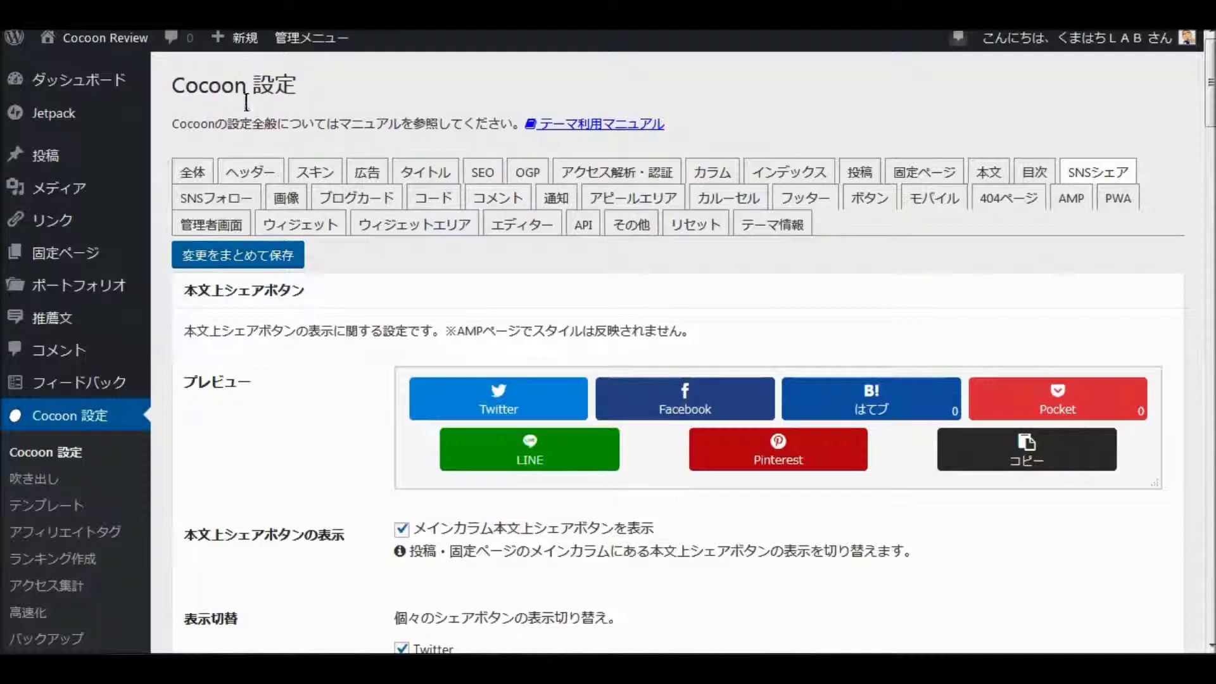
- Open the 外観 theme list, go to adding a new theme and search the theme directory for Cocoon
{"action": "mouse_move", "coordinate": [78, 124]}
{"action": "scroll", "coordinate": [301, 371], "scroll_direction": "down", "scroll_amount": 3}
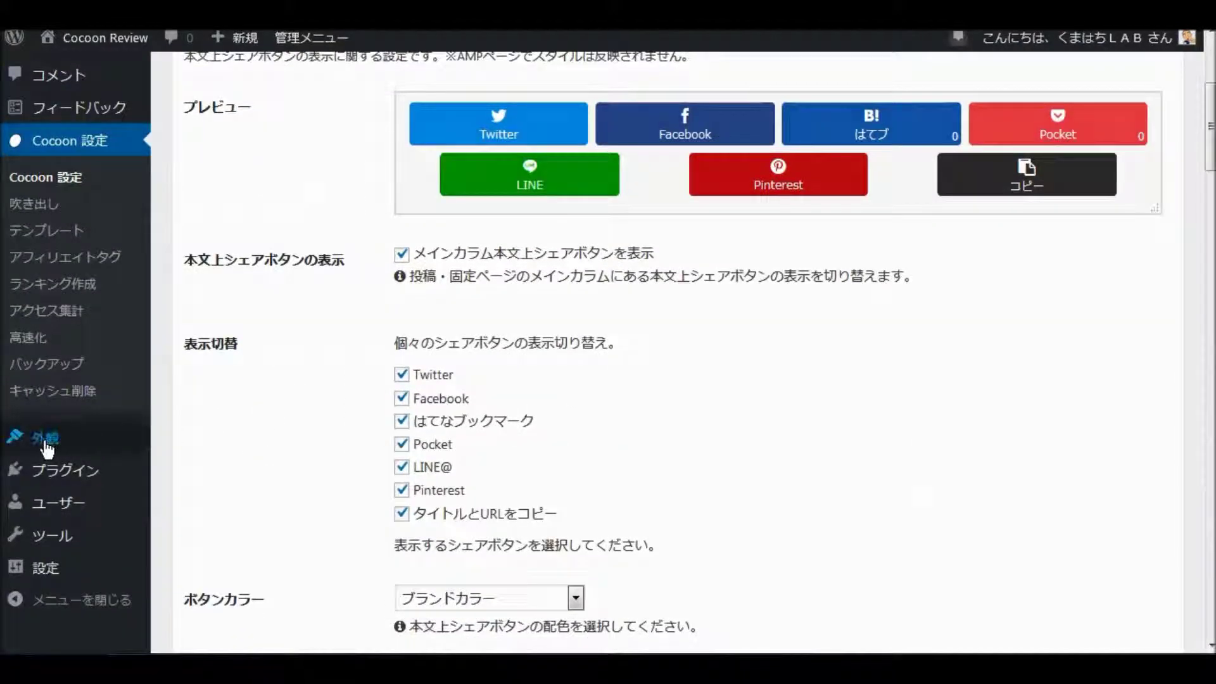
{"action": "mouse_move", "coordinate": [44, 446]}
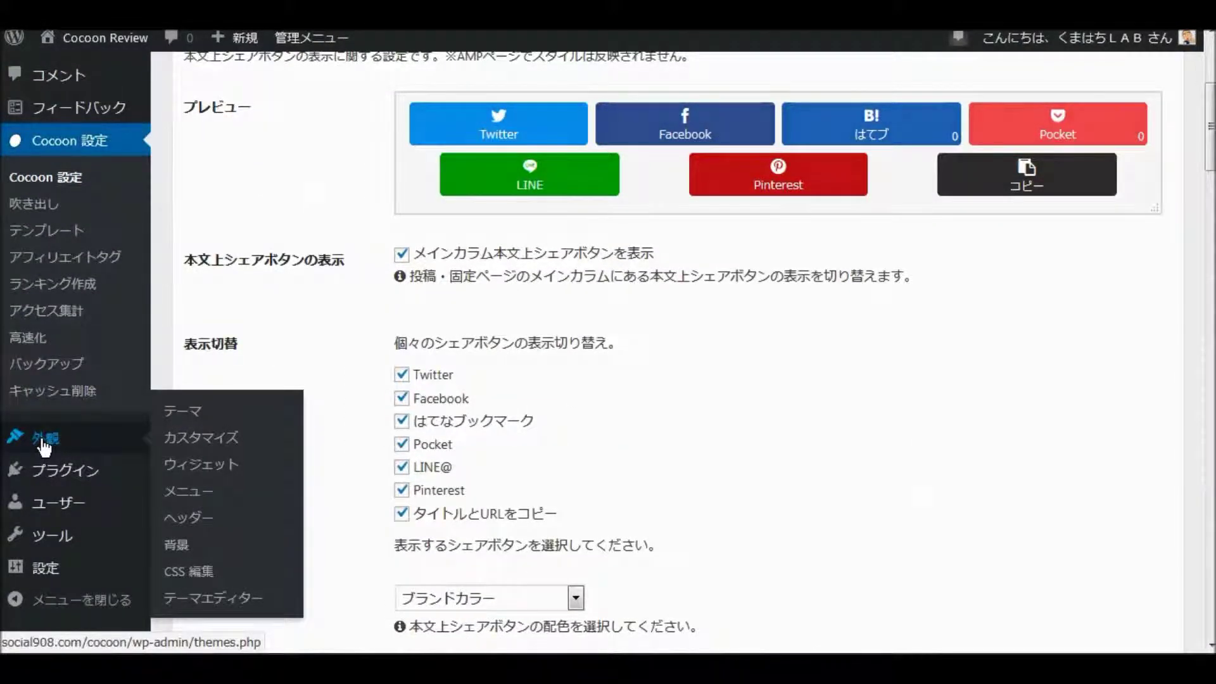
{"action": "left_click", "coordinate": [46, 445]}
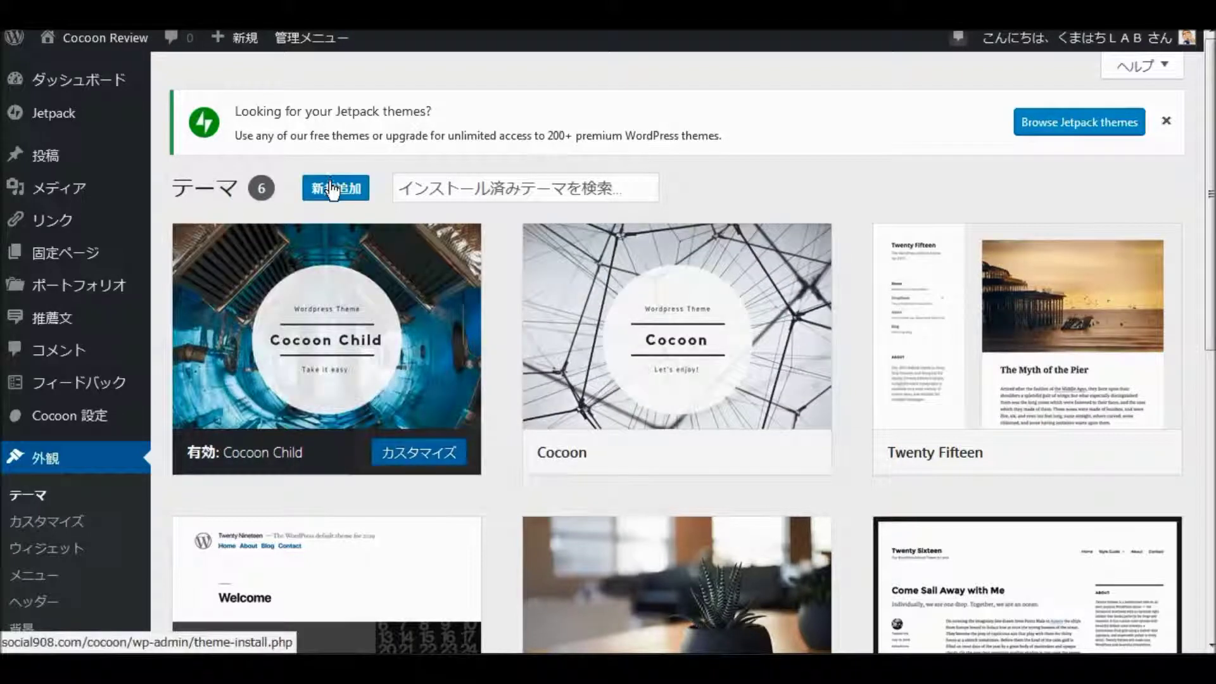
{"action": "left_click", "coordinate": [331, 189]}
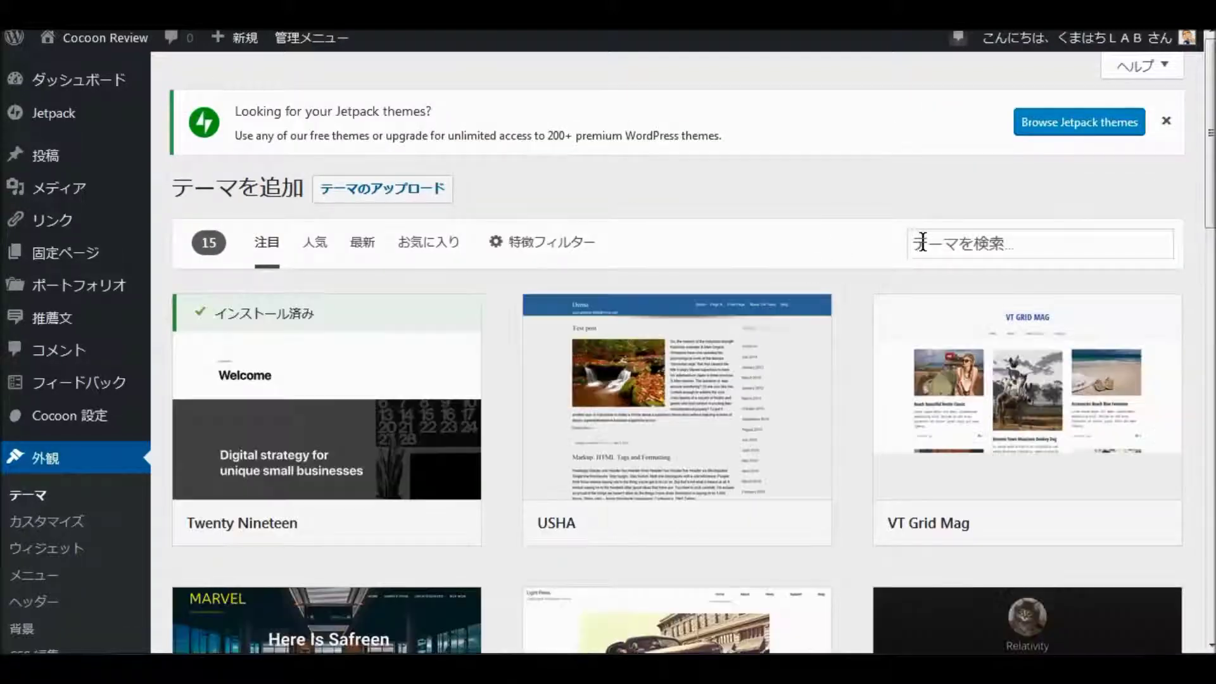
{"action": "left_click", "coordinate": [922, 243]}
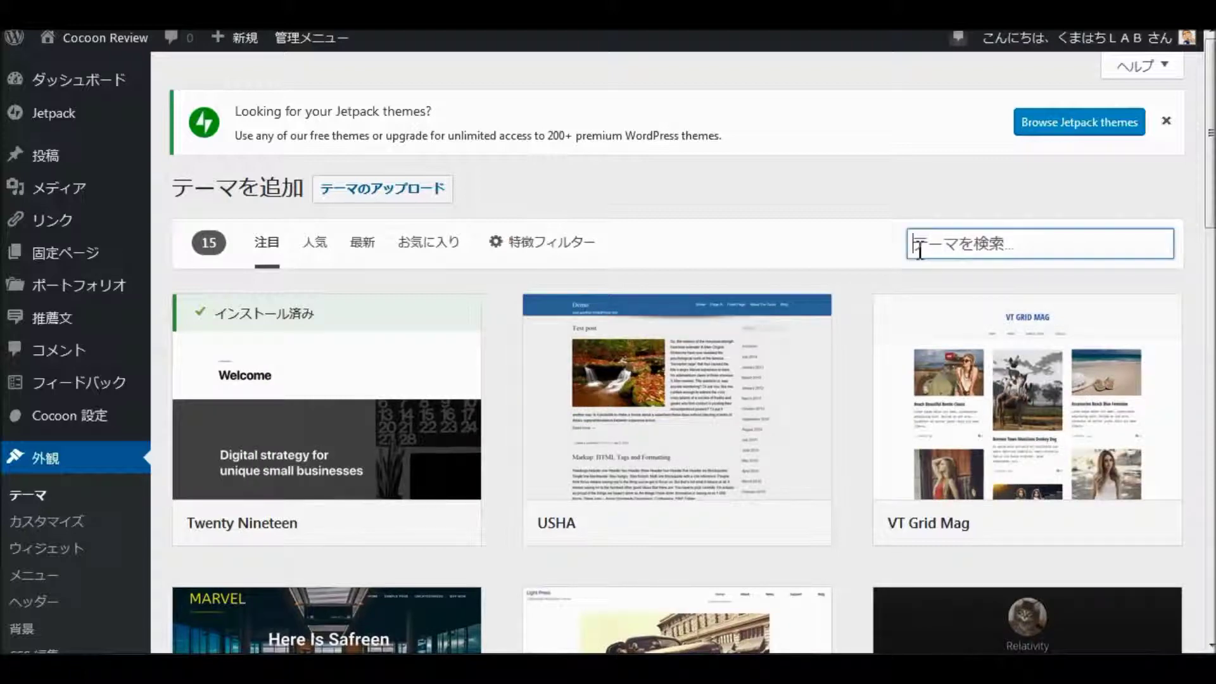
{"action": "type", "text": "coco"}
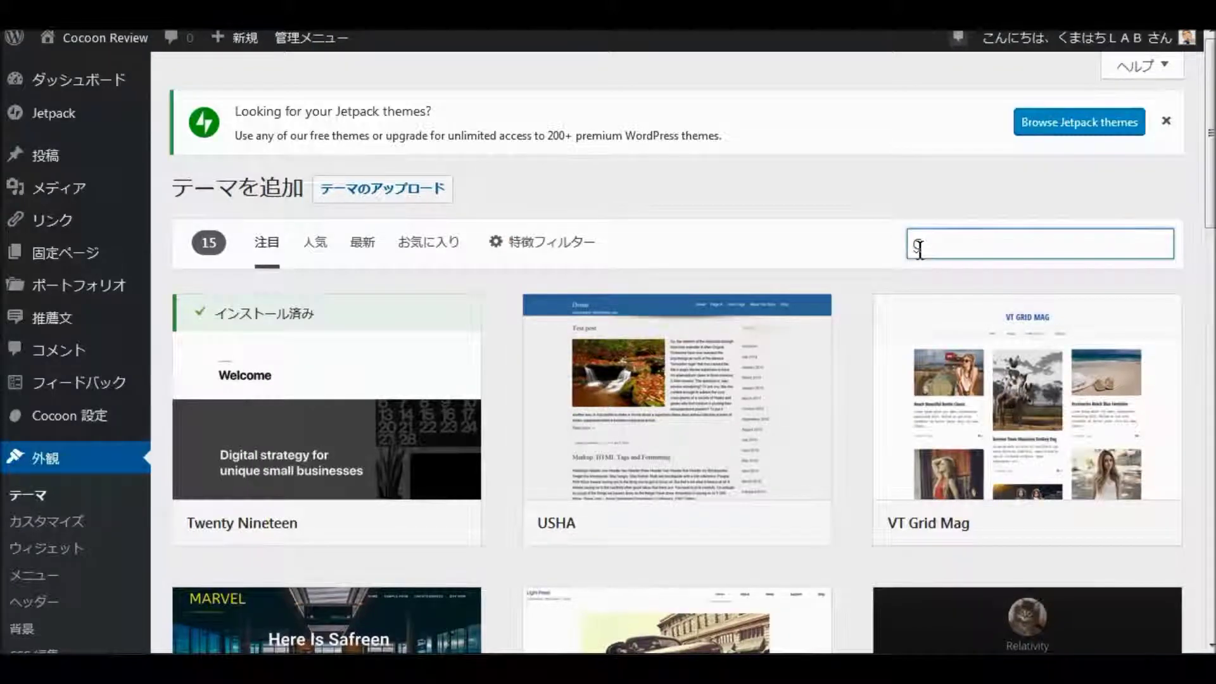
{"action": "type", "text": "o"}
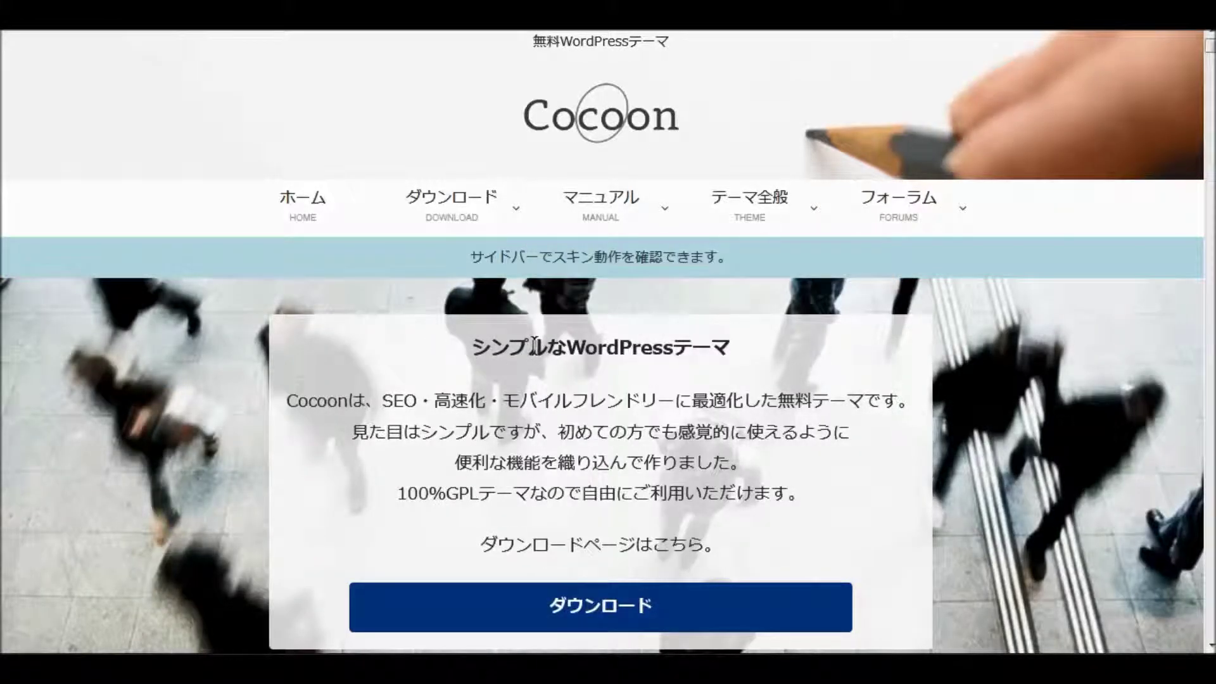
- Review the official Cocoon site's introduction, download section and navigation
{"action": "scroll", "coordinate": [535, 347], "scroll_direction": "down", "scroll_amount": 4}
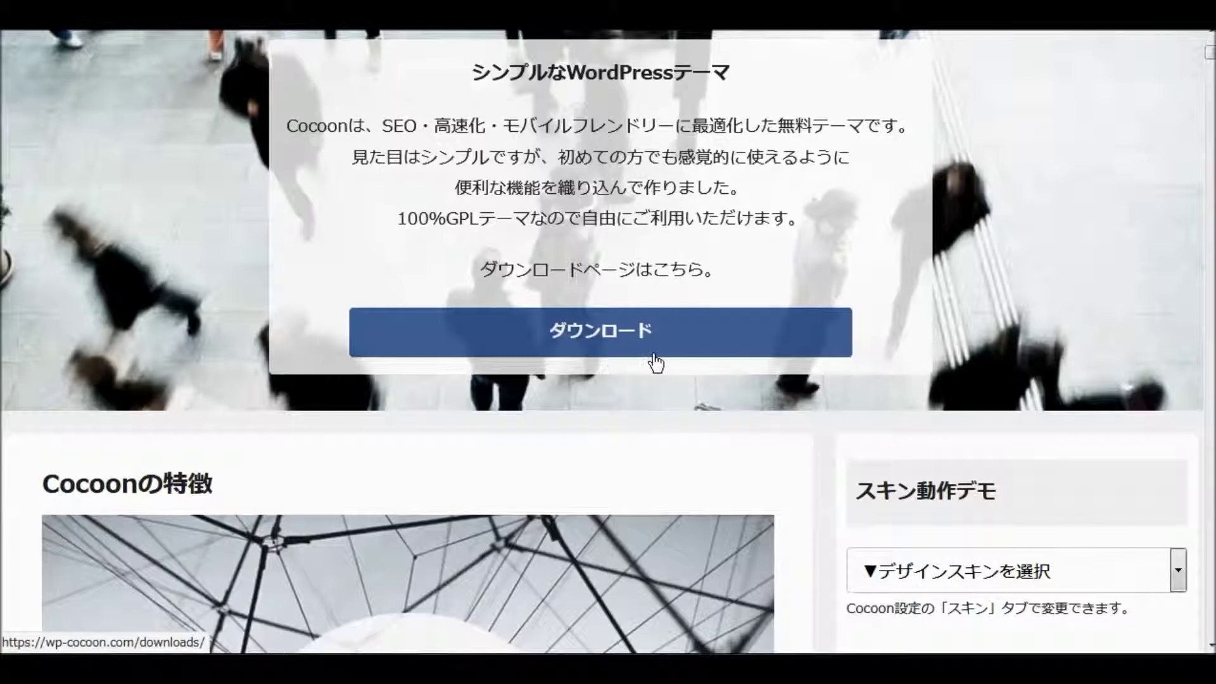
{"action": "scroll", "coordinate": [628, 361], "scroll_direction": "up", "scroll_amount": 4}
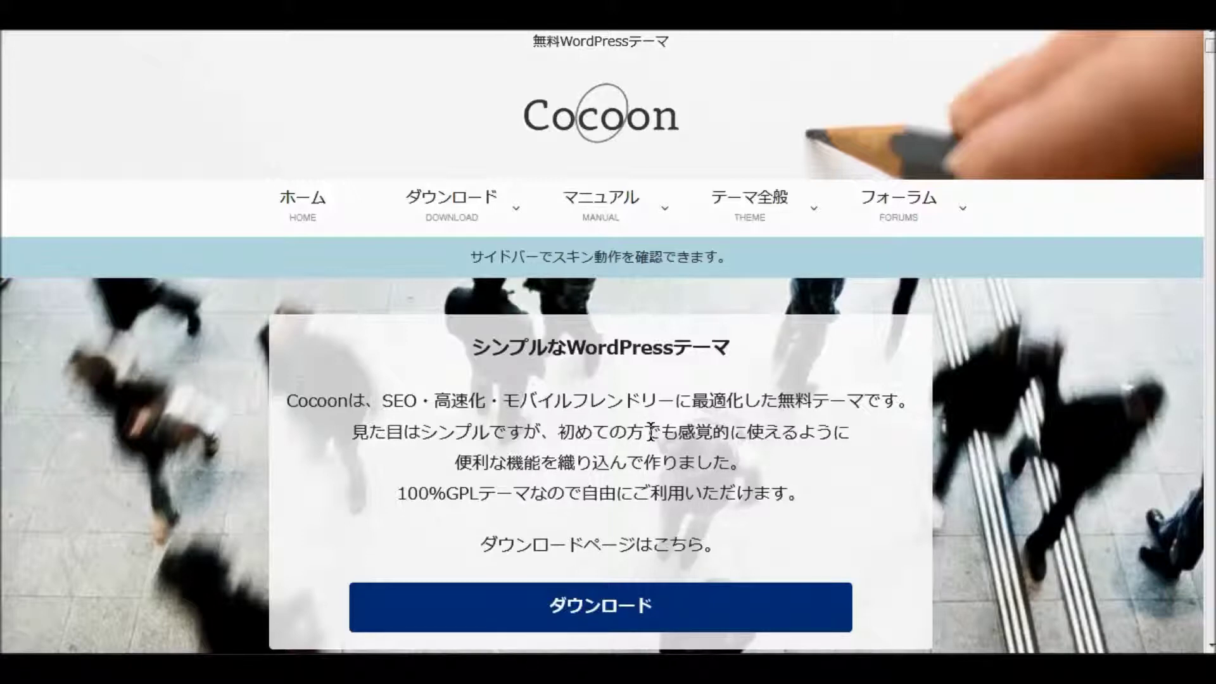
{"action": "mouse_move", "coordinate": [636, 197]}
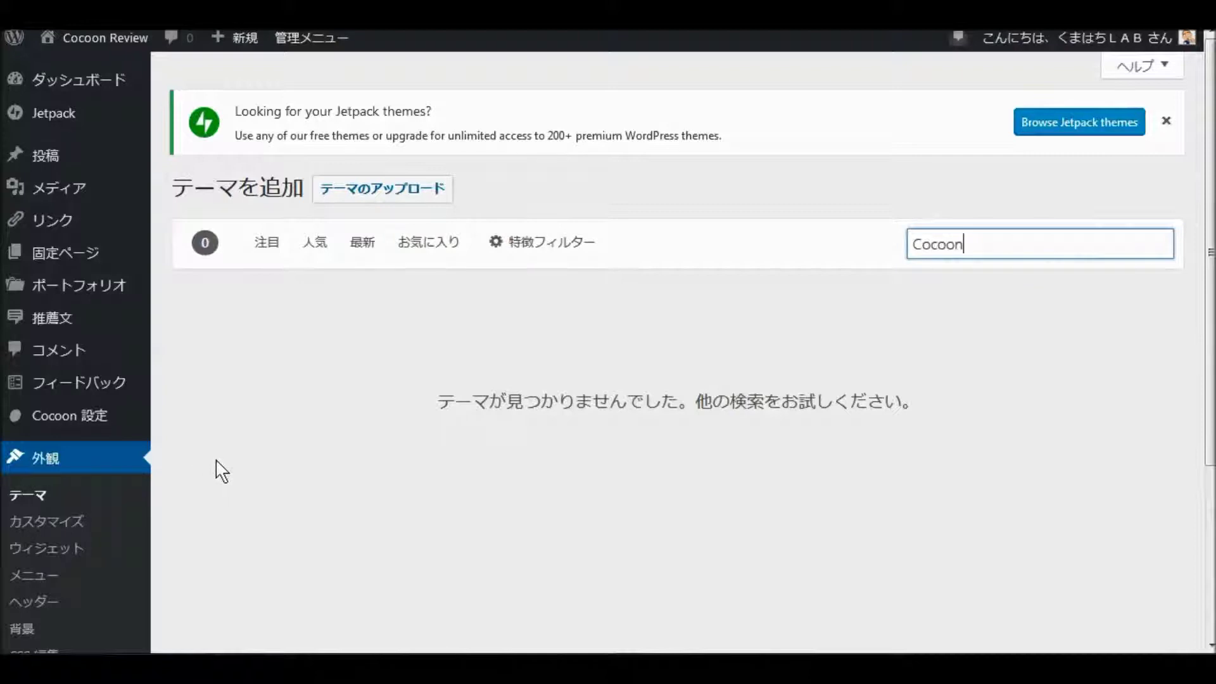
- Open the installed plugins list and review the plugins from Akismet Anti-Spam to WP Multibyte Patch
{"action": "scroll", "coordinate": [238, 465], "scroll_direction": "down", "scroll_amount": 4}
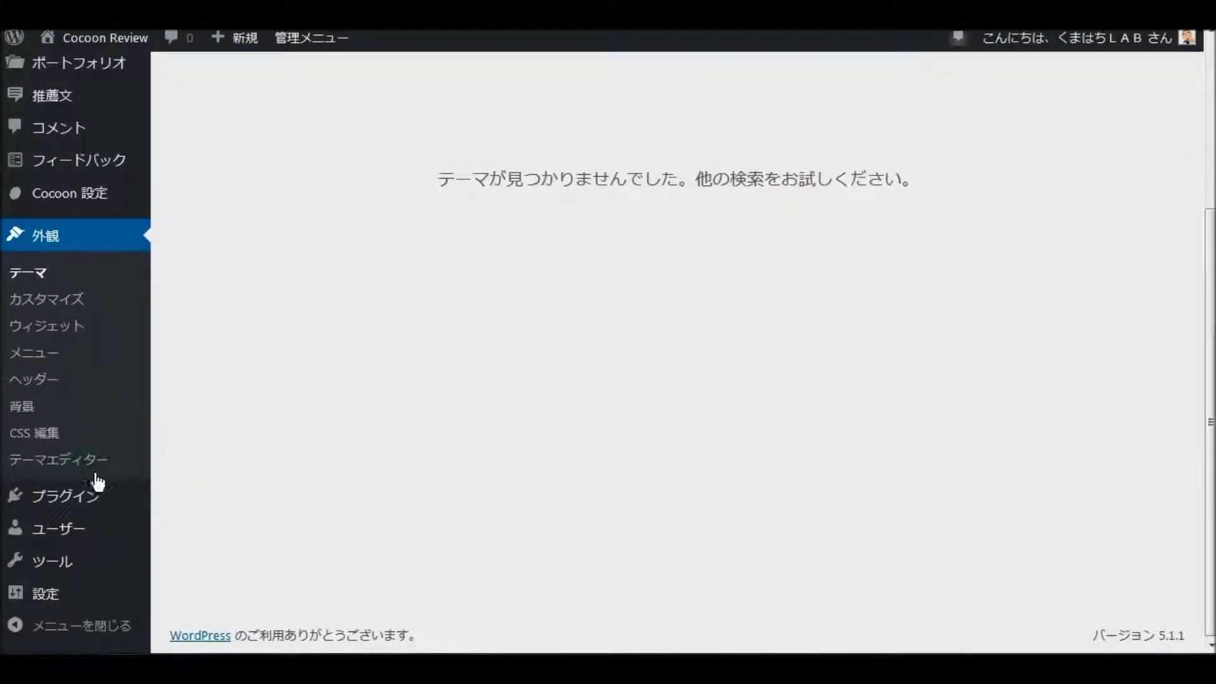
{"action": "mouse_move", "coordinate": [55, 495]}
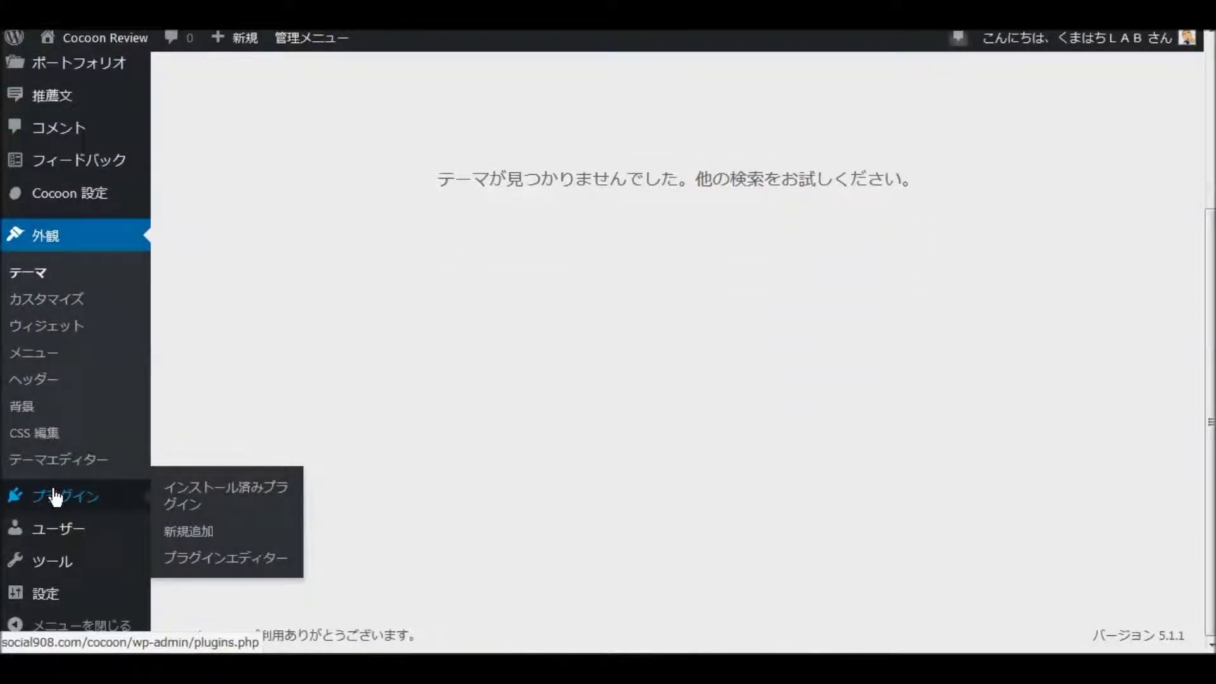
{"action": "left_click", "coordinate": [54, 496]}
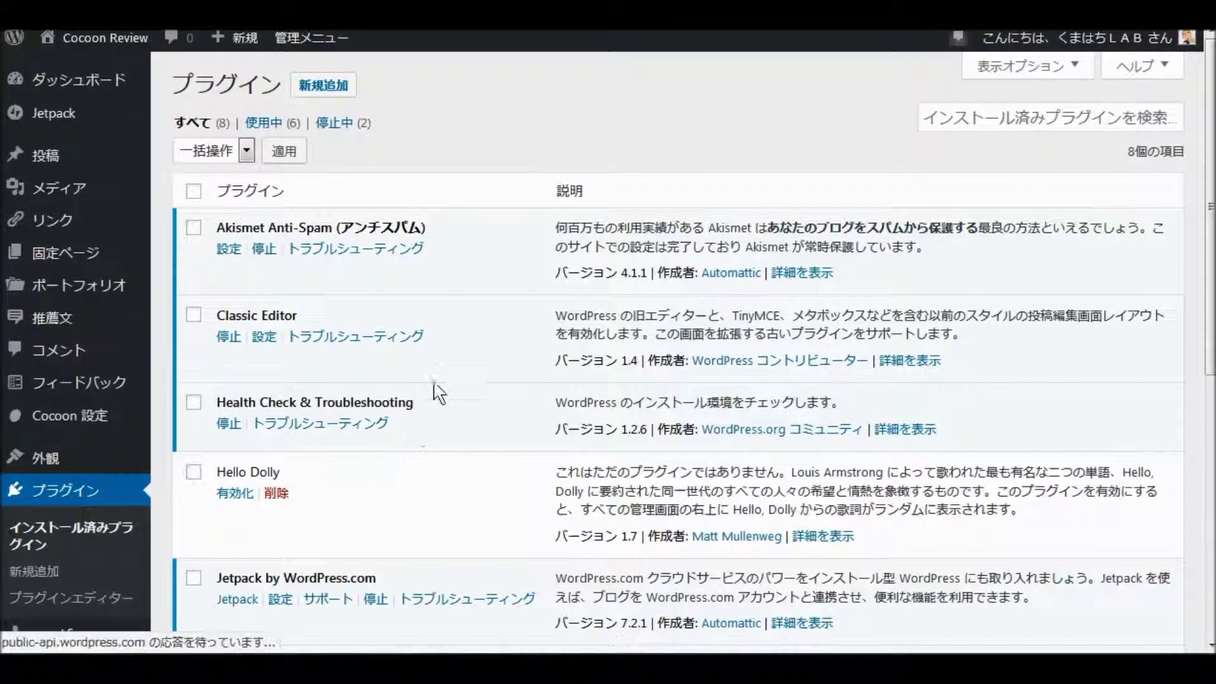
{"action": "scroll", "coordinate": [492, 342], "scroll_direction": "down", "scroll_amount": 3}
{"action": "scroll", "coordinate": [492, 342], "scroll_direction": "down", "scroll_amount": 4}
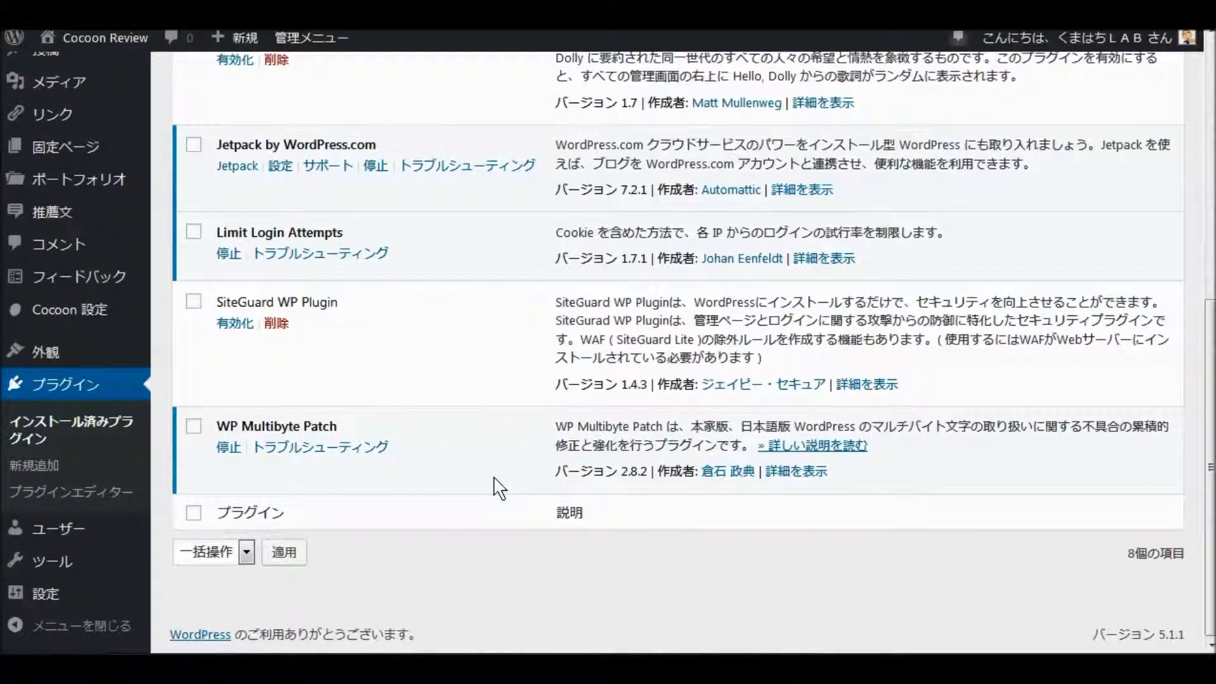
{"action": "scroll", "coordinate": [499, 488], "scroll_direction": "up", "scroll_amount": 7}
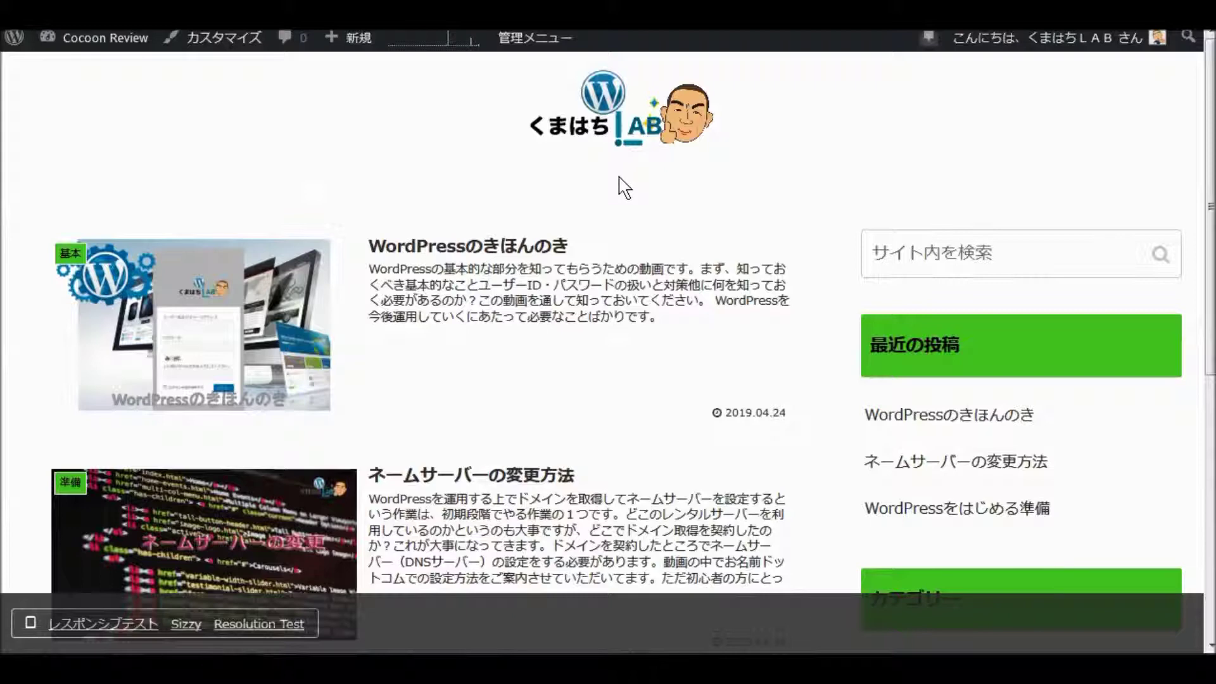
- Review the post list and sidebar on the site's front page and return to the installed plugins list
{"action": "scroll", "coordinate": [624, 187], "scroll_direction": "down", "scroll_amount": 5}
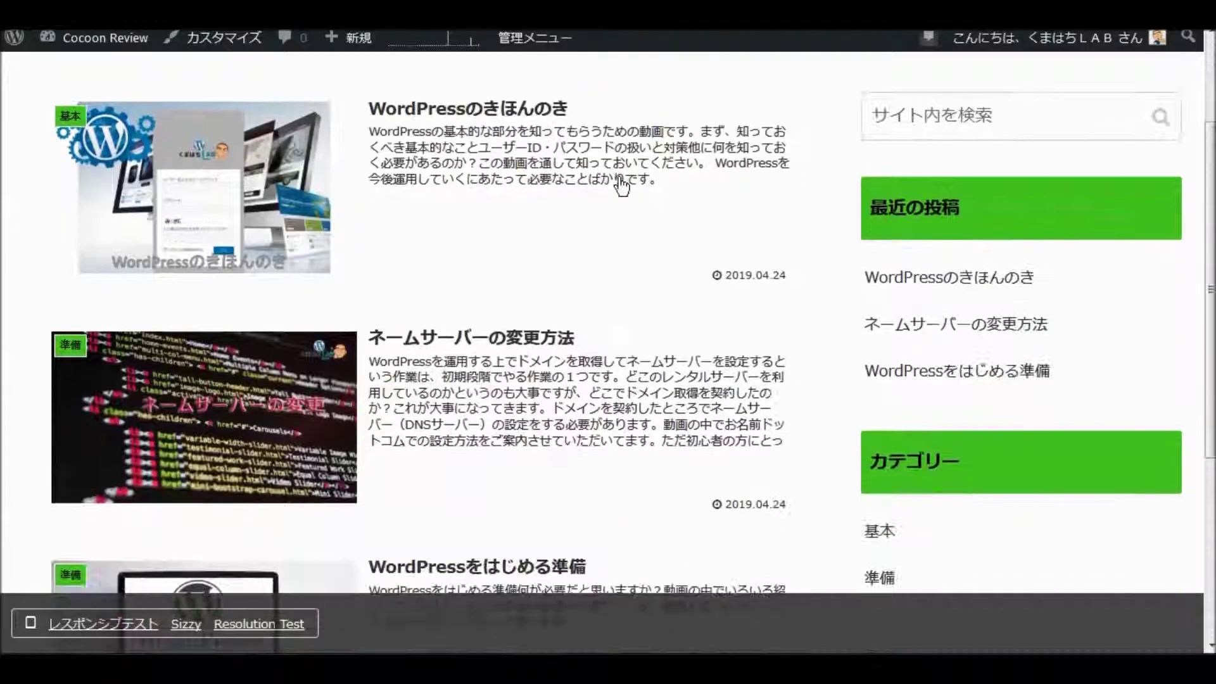
{"action": "scroll", "coordinate": [621, 187], "scroll_direction": "down", "scroll_amount": 2}
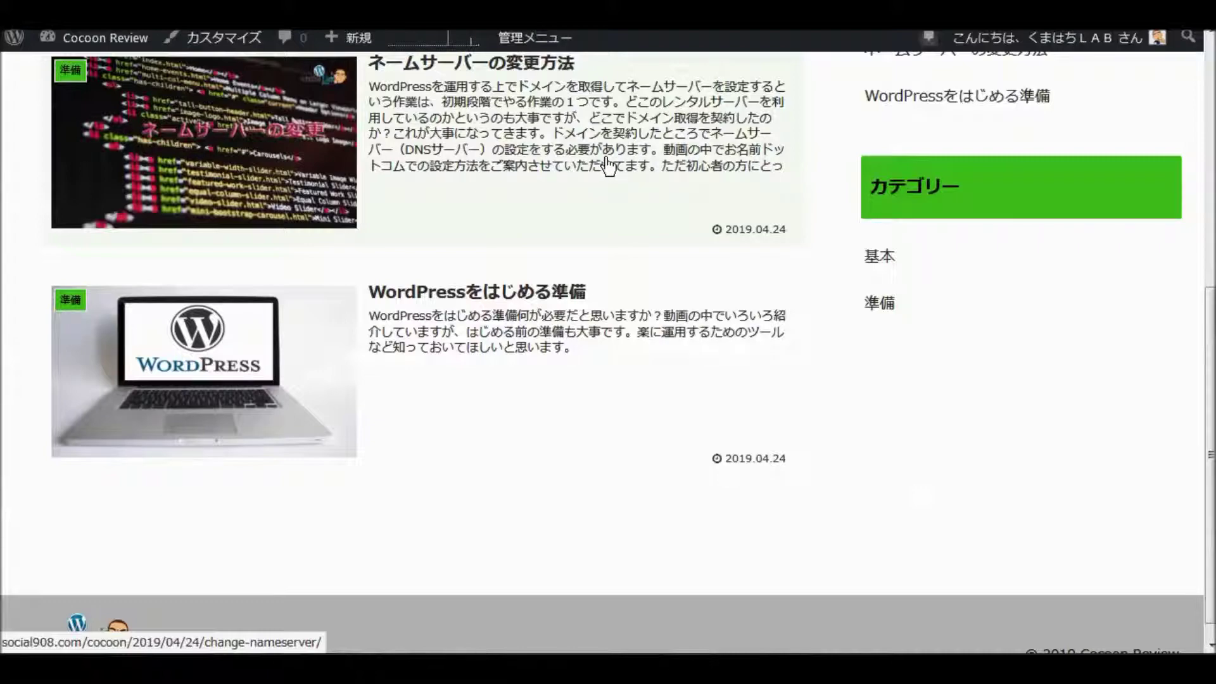
{"action": "scroll", "coordinate": [607, 167], "scroll_direction": "up", "scroll_amount": 7}
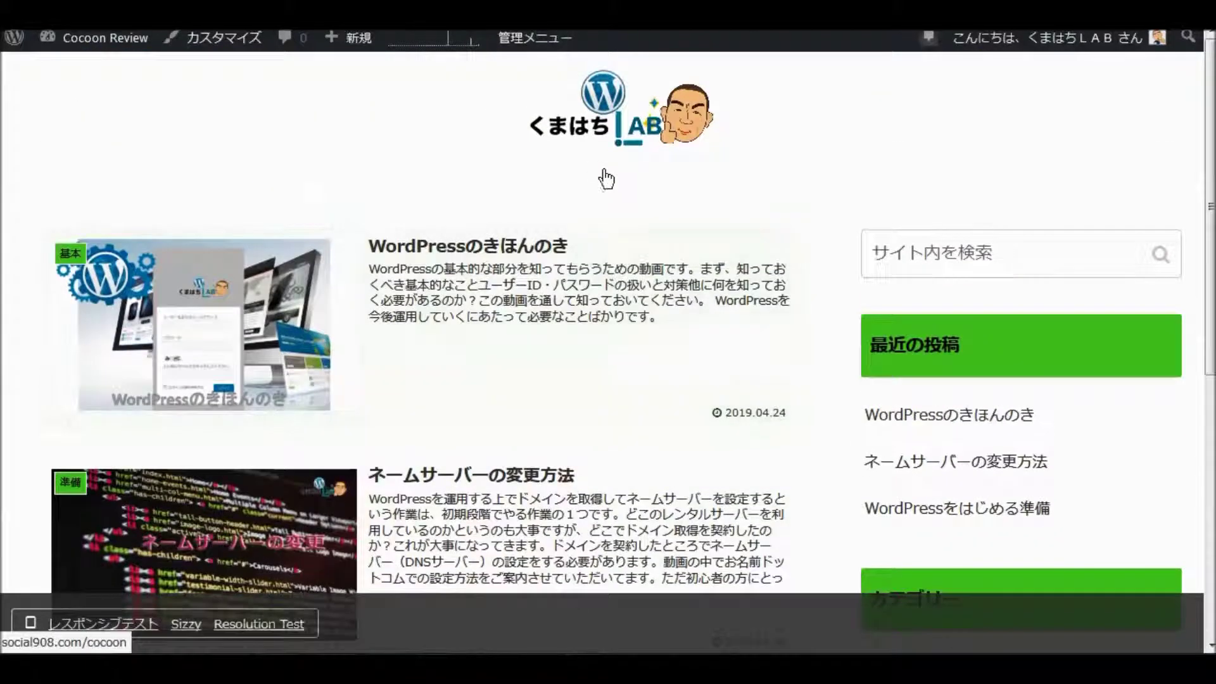
{"action": "mouse_move", "coordinate": [535, 37]}
{"action": "left_click", "coordinate": [526, 286]}
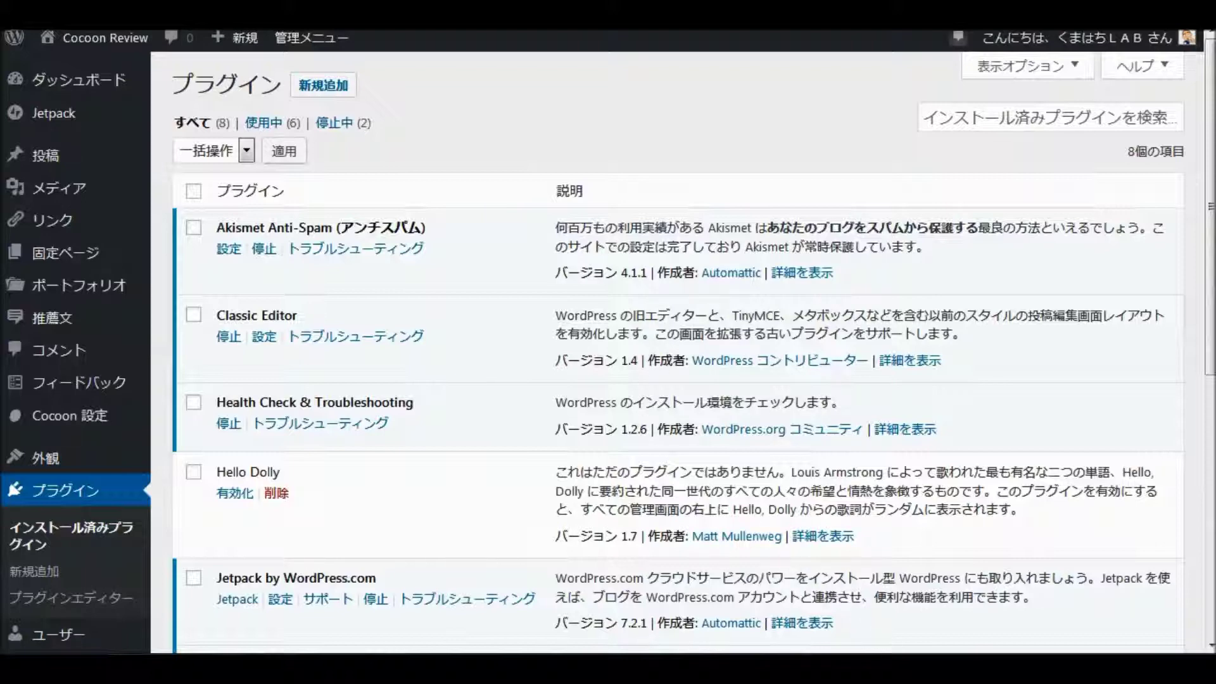
{"action": "left_click", "coordinate": [989, 668]}
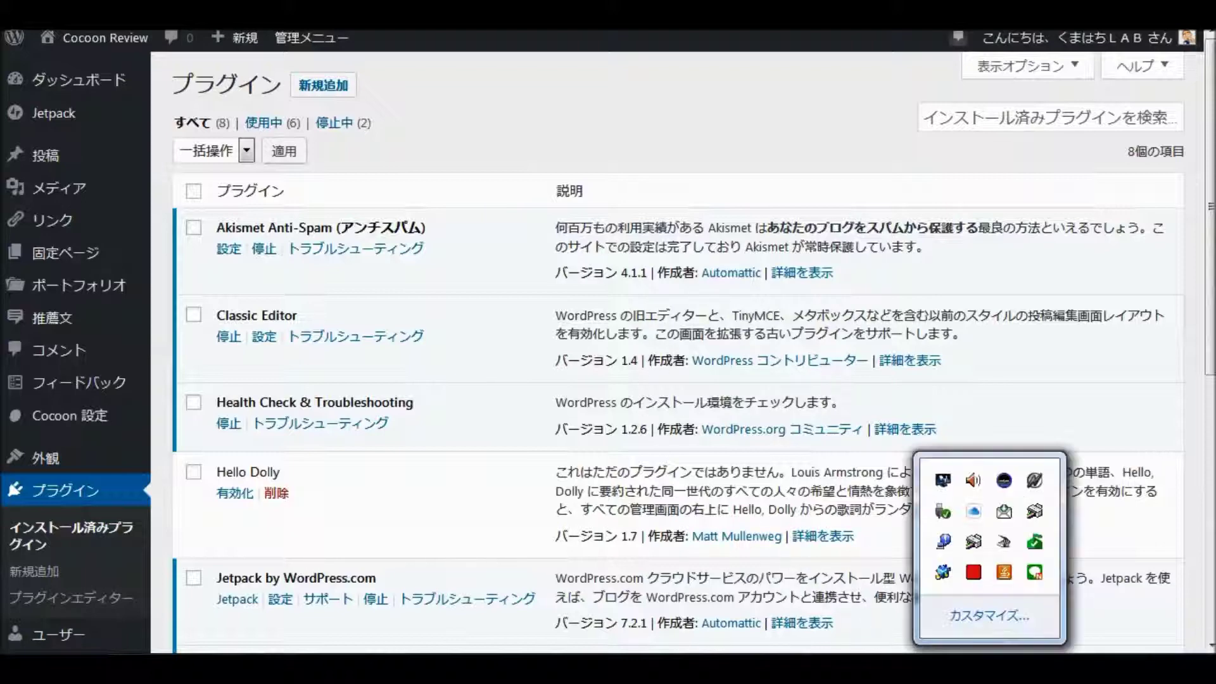
{"action": "right_click", "coordinate": [984, 580]}
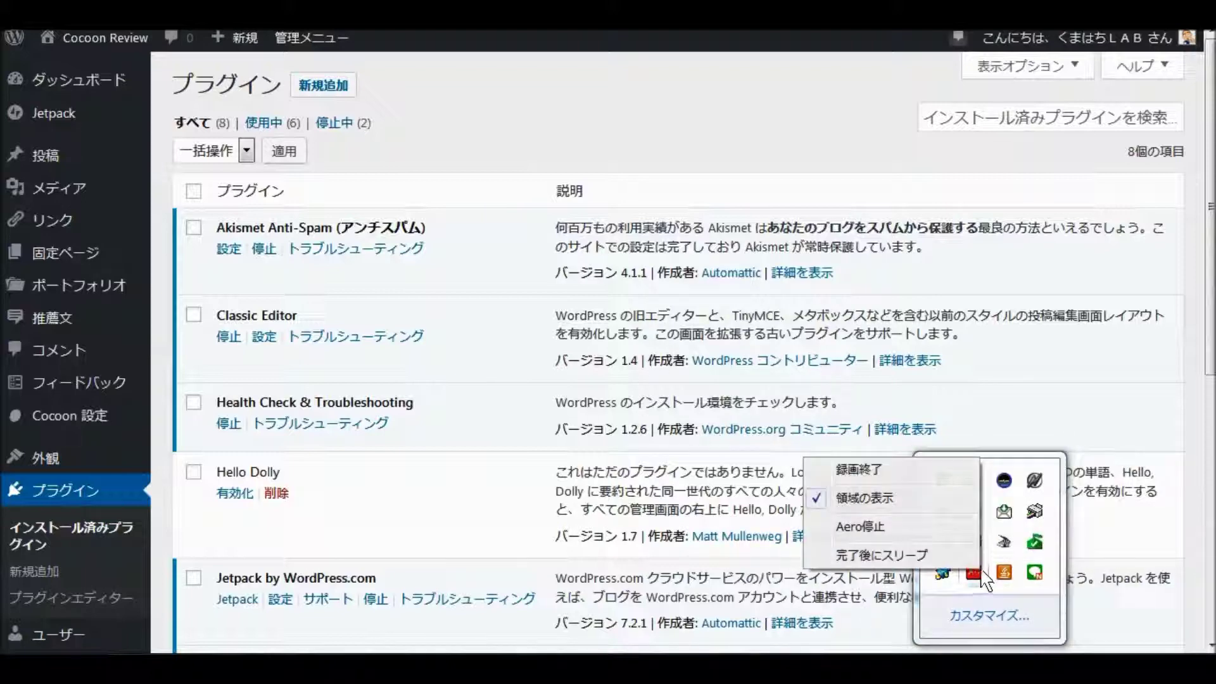
{"action": "left_click", "coordinate": [907, 474]}
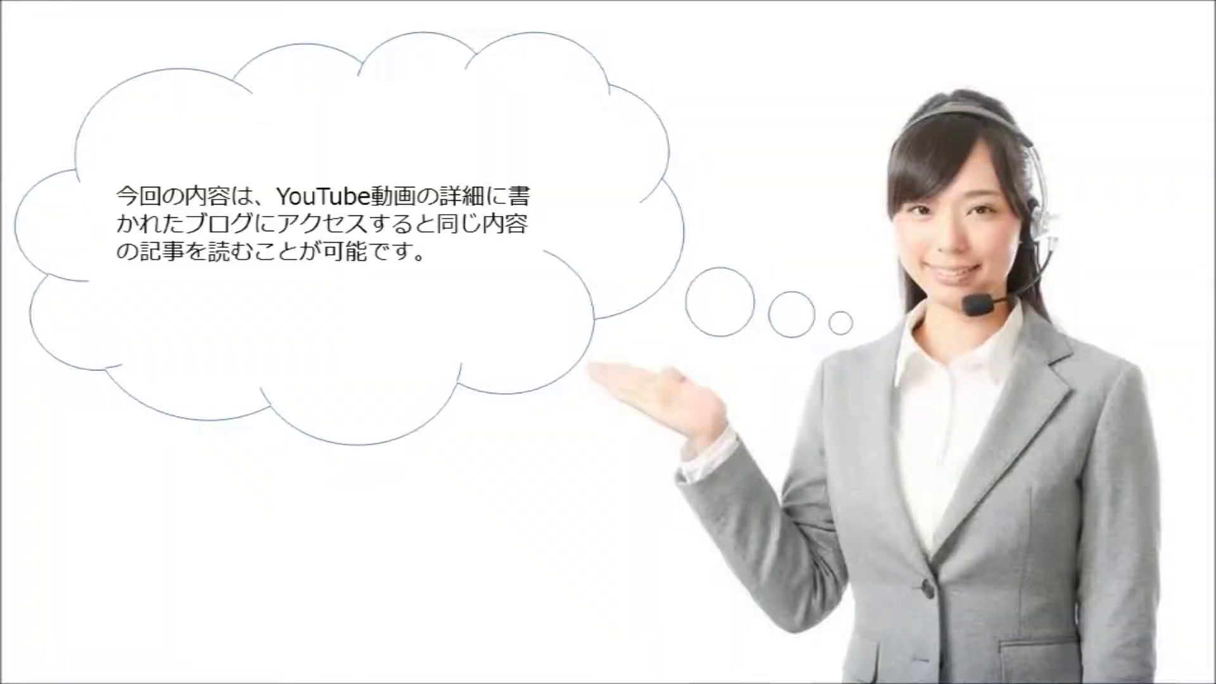